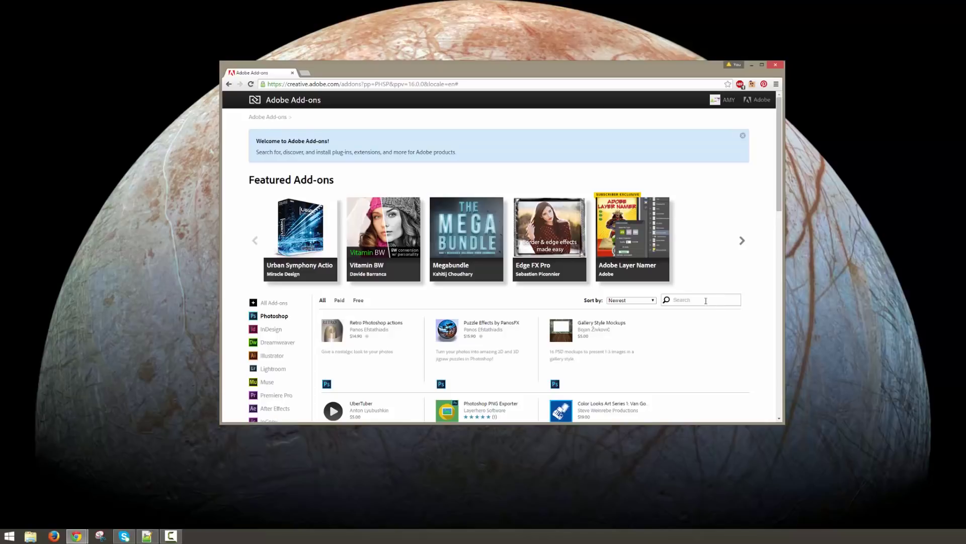
- Search Adobe Add-ons for AnimDessin and open the AnimDessin2 add-on page
{"action": "left_click", "coordinate": [726, 298]}
{"action": "type", "text": "AnimDessin"}
{"action": "key", "text": "Return"}
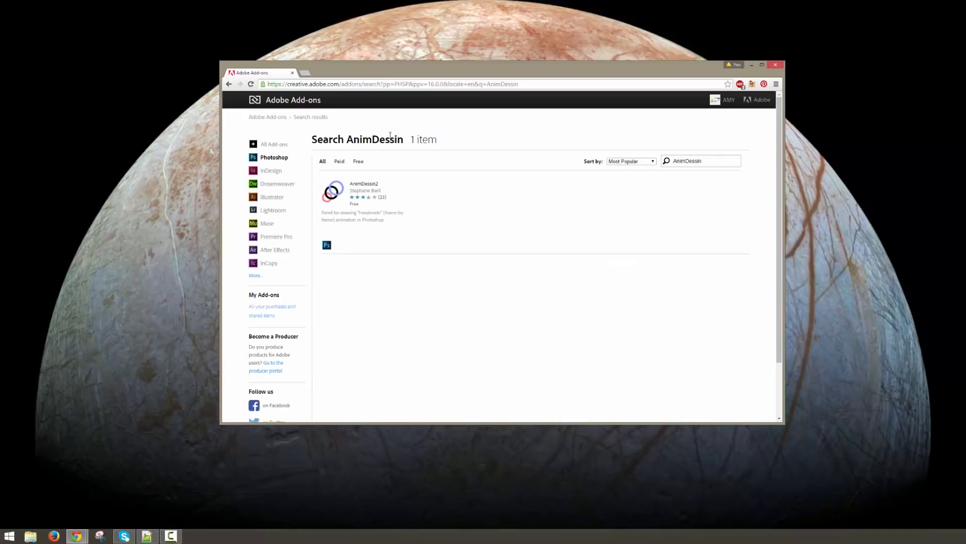
{"action": "left_click", "coordinate": [367, 186]}
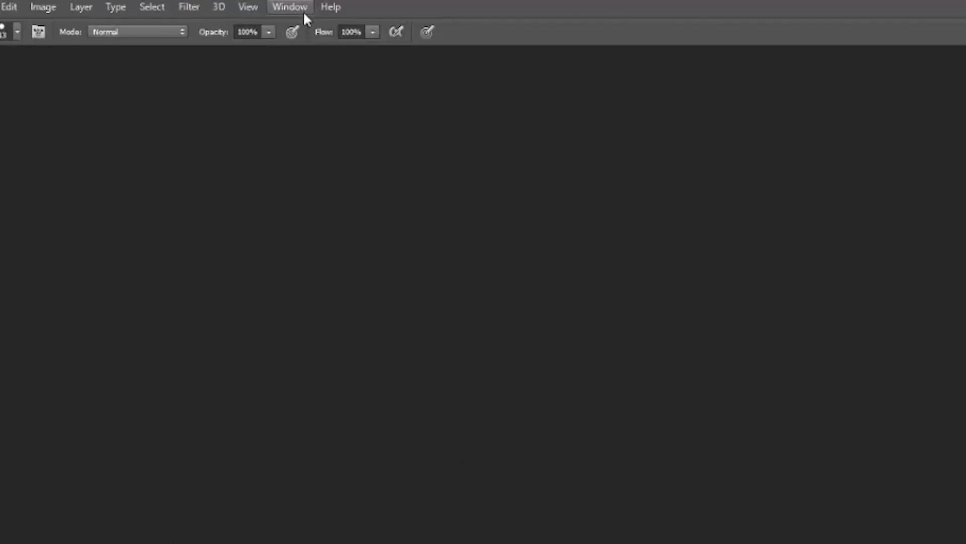
- Switch to Photoshop and show the AnimDessin2 extension
{"action": "left_click", "coordinate": [304, 14]}
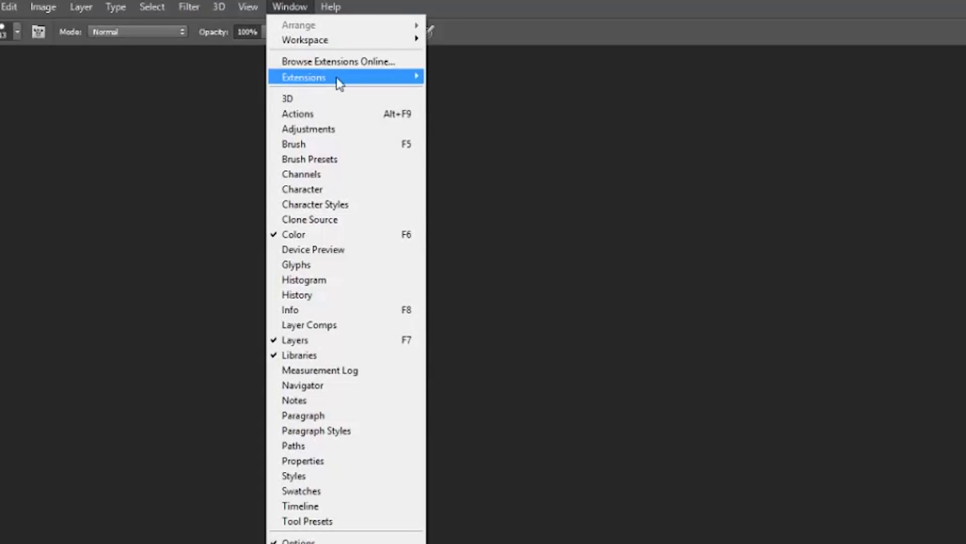
{"action": "mouse_move", "coordinate": [338, 81]}
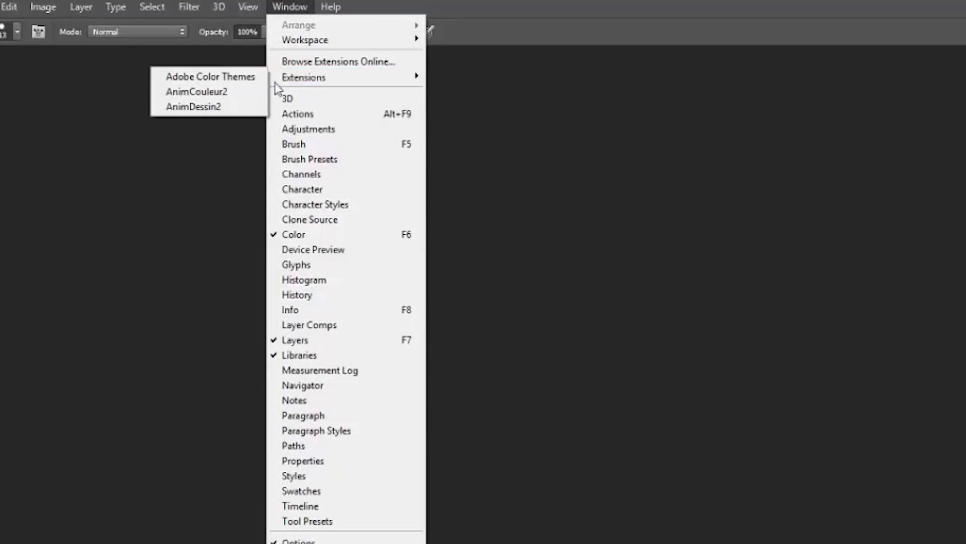
{"action": "left_click", "coordinate": [233, 107]}
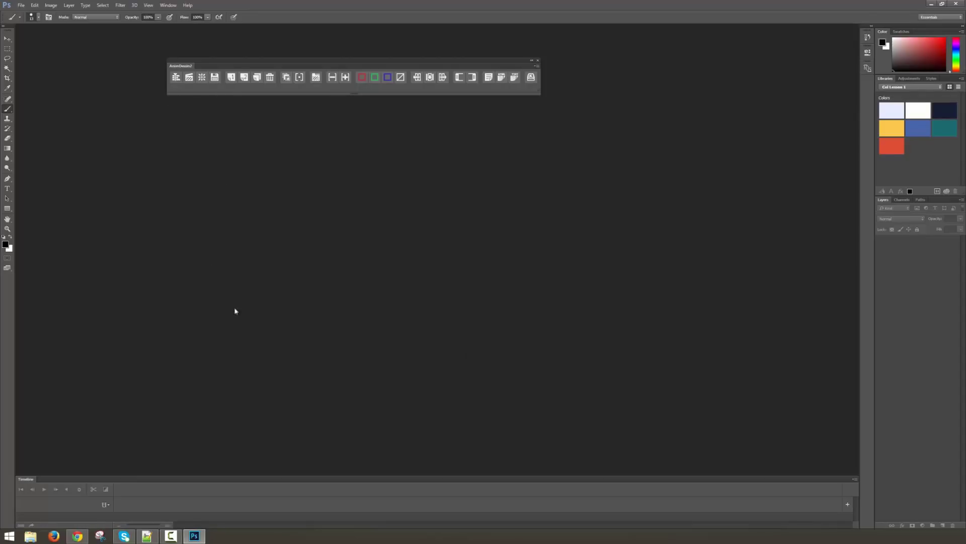
- Dock the Timeline as a wide vertical column beside the canvas and float an enlarged Layers panel over it
{"action": "left_click_drag", "start_coordinate": [552, 476], "coordinate": [561, 347]}
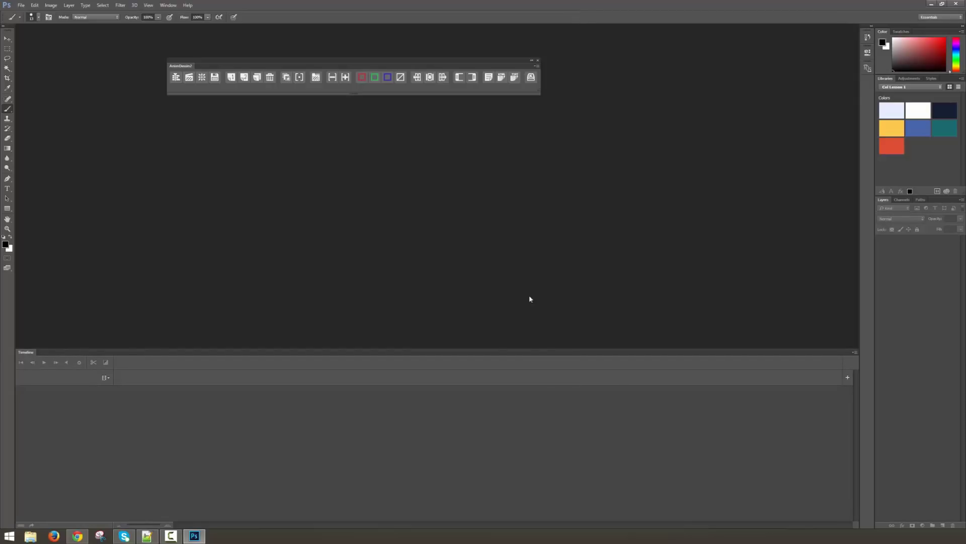
{"action": "left_click_drag", "start_coordinate": [23, 348], "coordinate": [859, 147]}
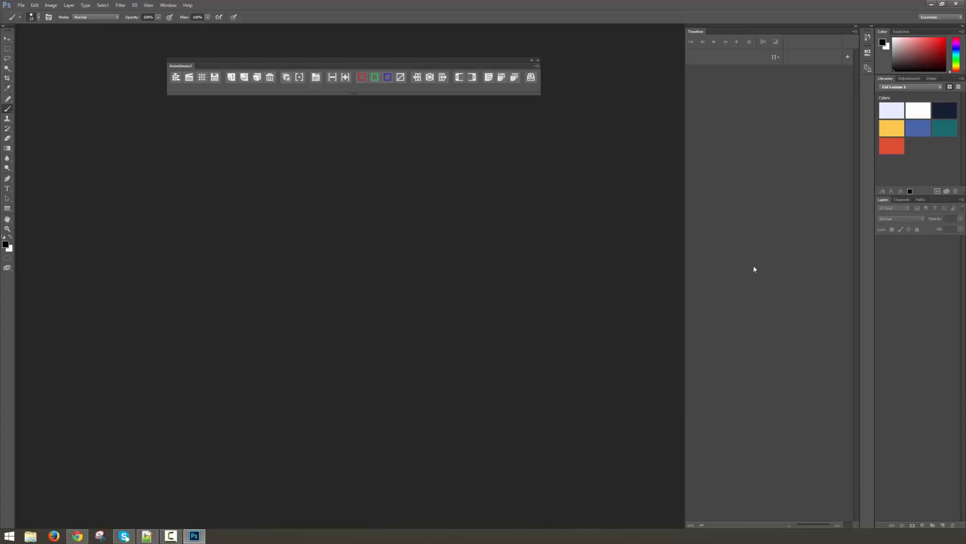
{"action": "left_click_drag", "start_coordinate": [952, 202], "coordinate": [763, 185]}
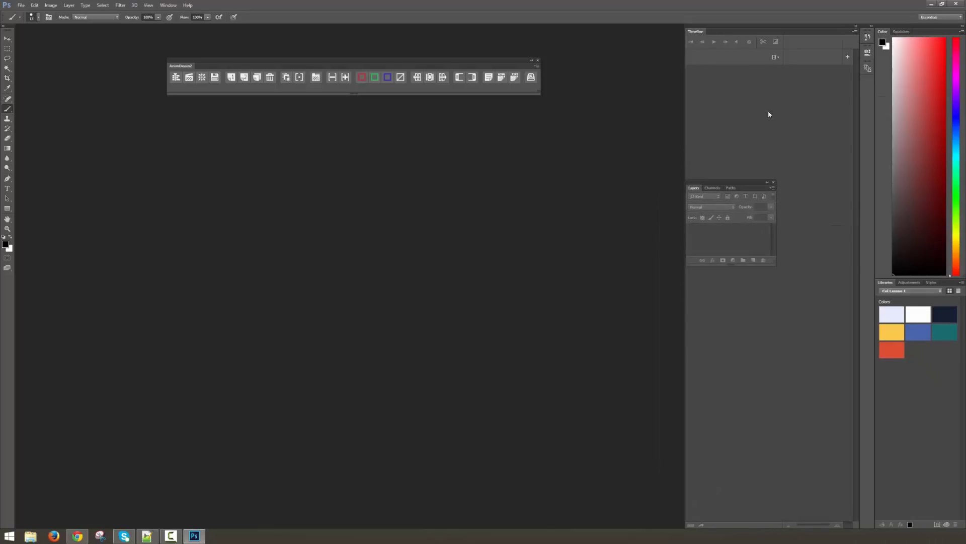
{"action": "left_click_drag", "start_coordinate": [737, 264], "coordinate": [731, 468]}
{"action": "left_click_drag", "start_coordinate": [757, 189], "coordinate": [702, 186]}
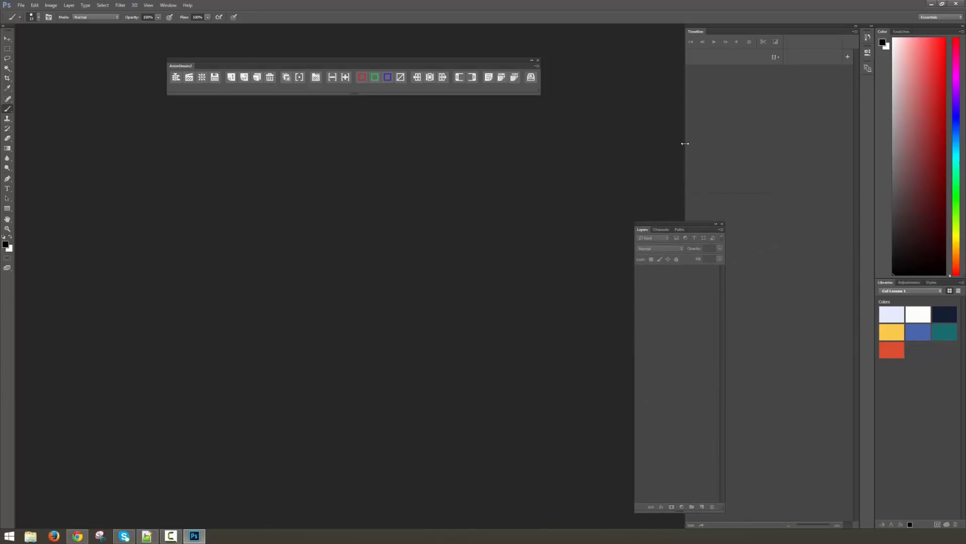
{"action": "left_click_drag", "start_coordinate": [685, 143], "coordinate": [602, 146]}
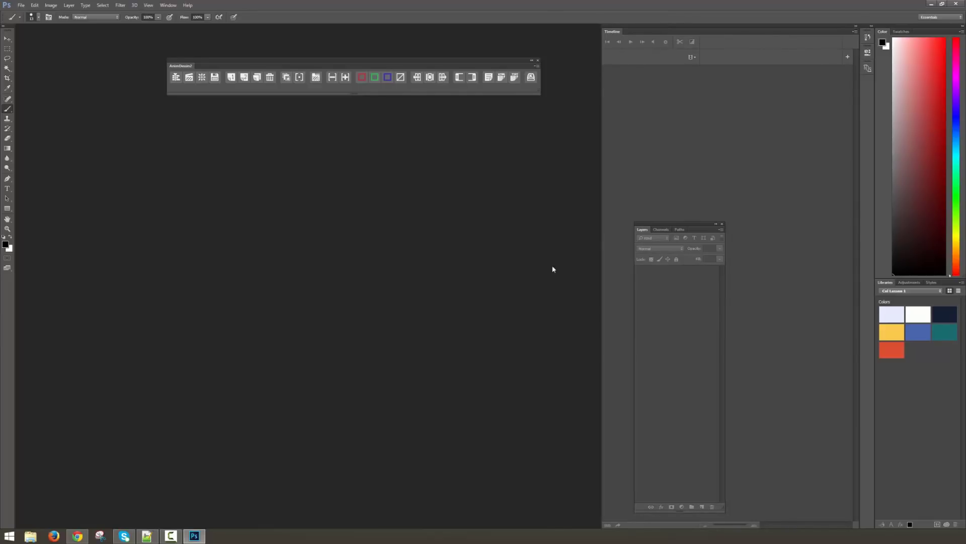
{"action": "left_click", "coordinate": [174, 7]}
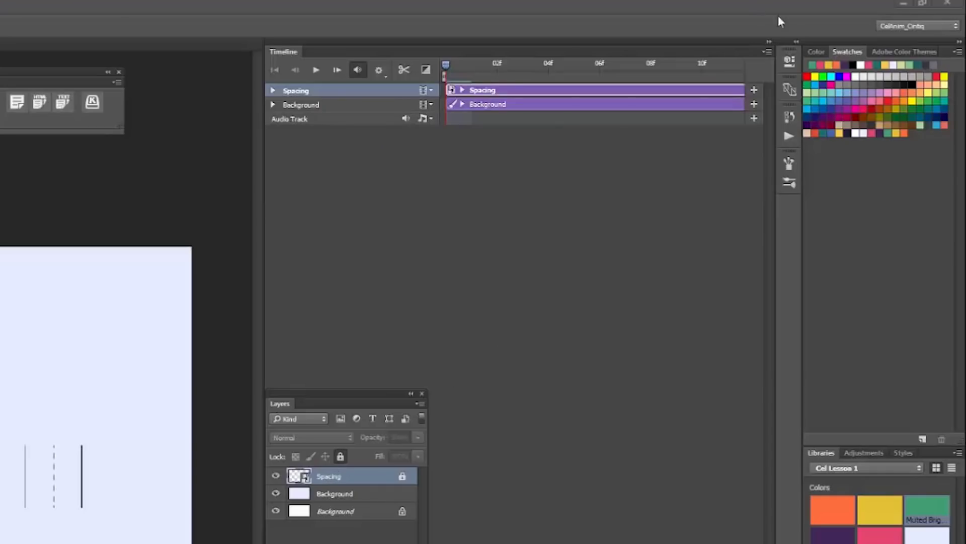
- Set the timeline frame rate to 24 fps
{"action": "left_click", "coordinate": [768, 52]}
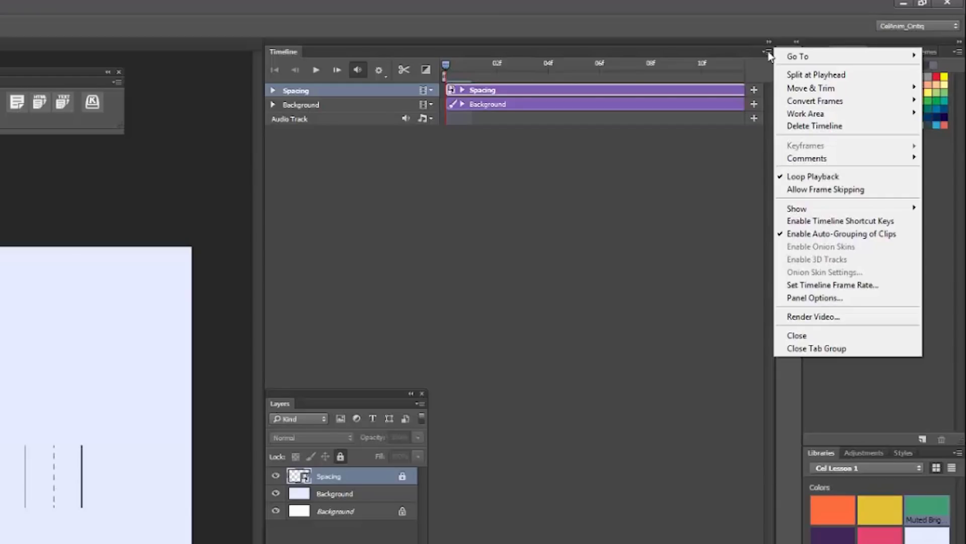
{"action": "left_click", "coordinate": [814, 286]}
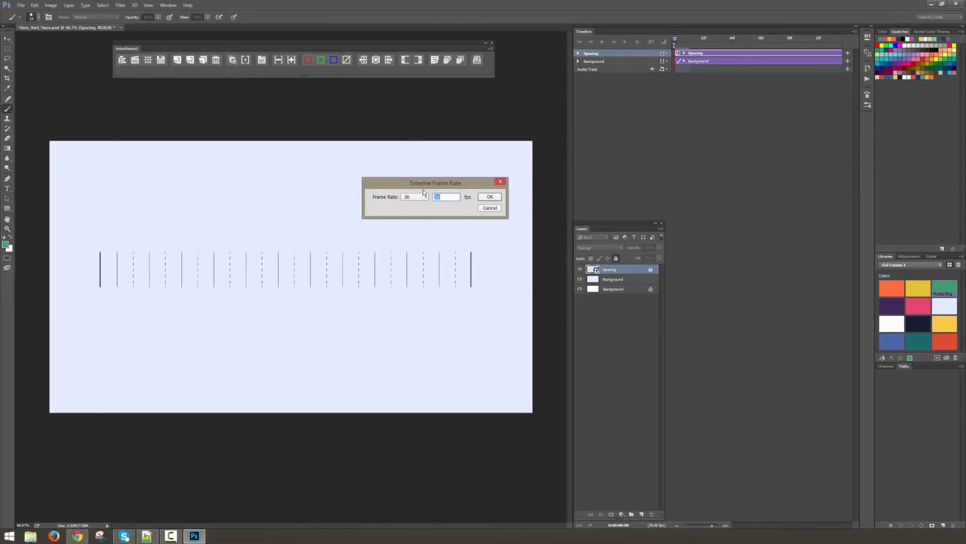
{"action": "left_click", "coordinate": [425, 197]}
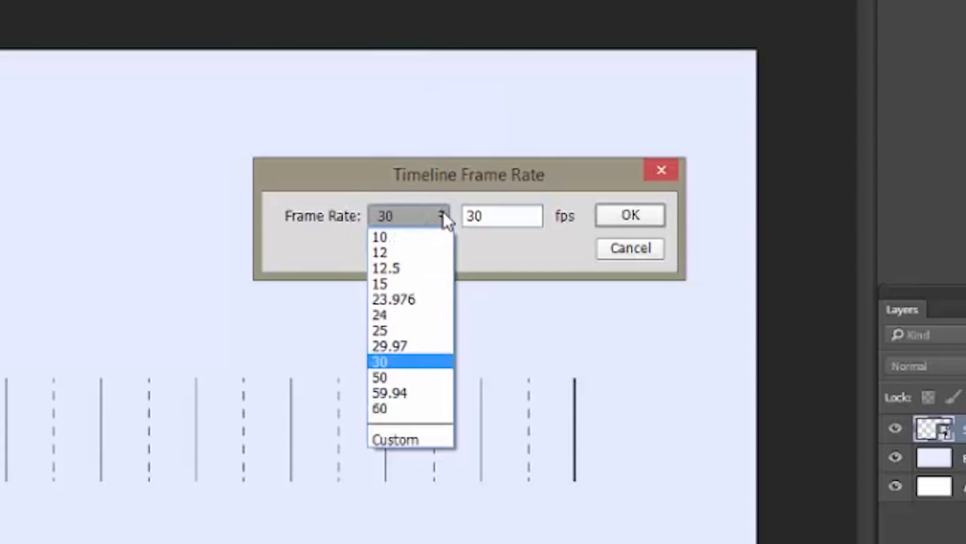
{"action": "left_click", "coordinate": [439, 316]}
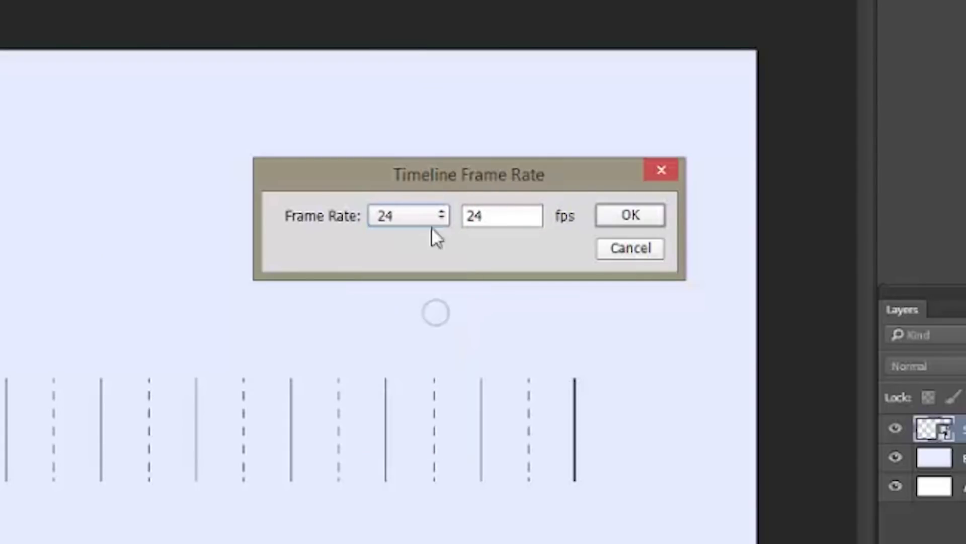
{"action": "left_click", "coordinate": [648, 213]}
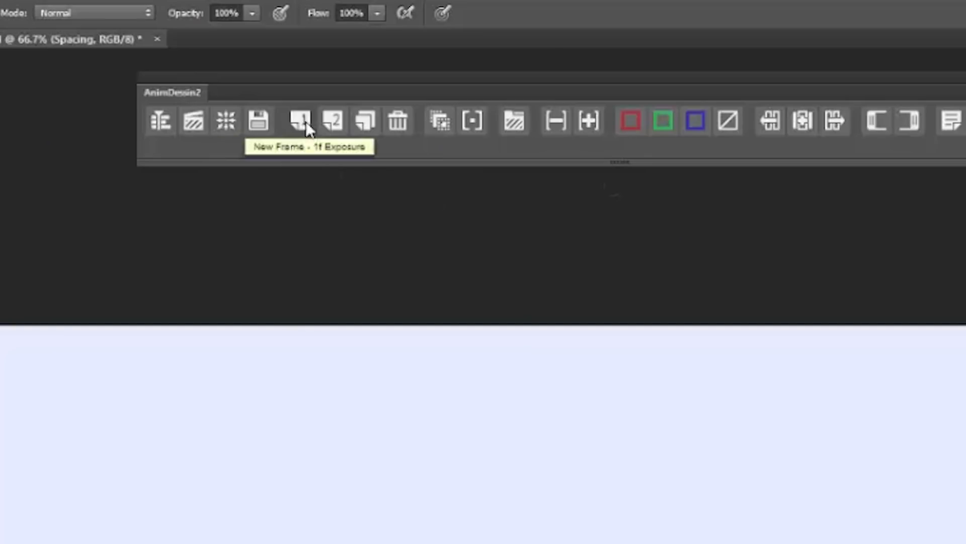
- Add a new frame with a 1f exposure and try to paint above the first spacing line
{"action": "left_click", "coordinate": [302, 124]}
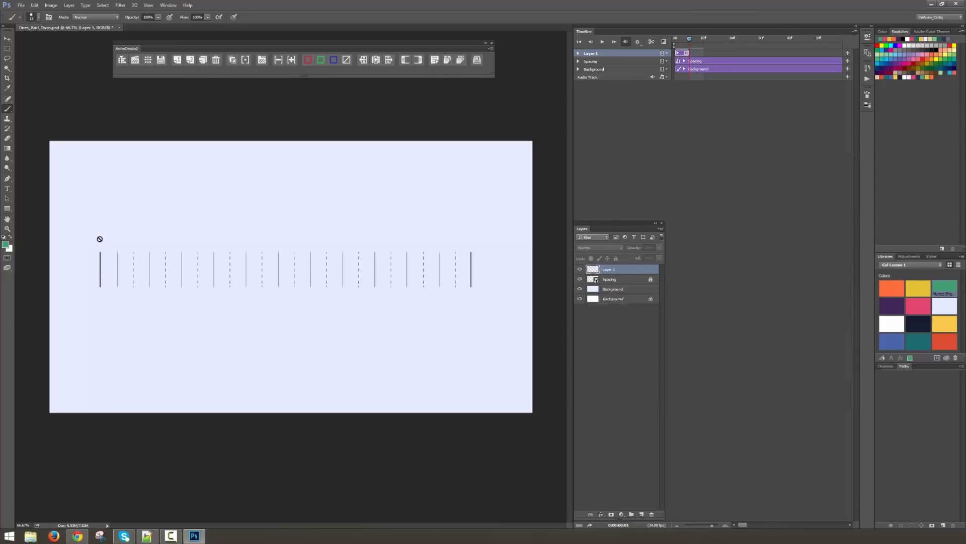
{"action": "left_click", "coordinate": [100, 240]}
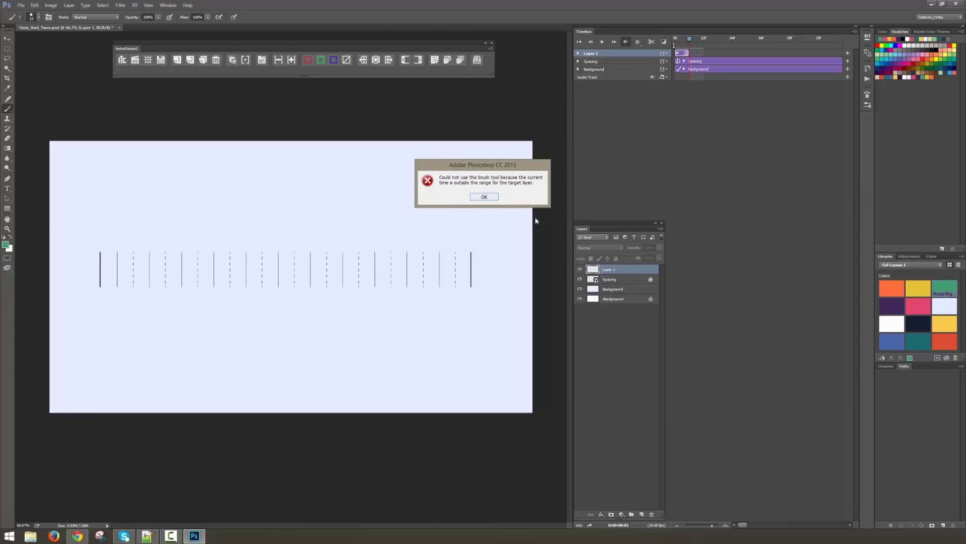
{"action": "left_click", "coordinate": [484, 196]}
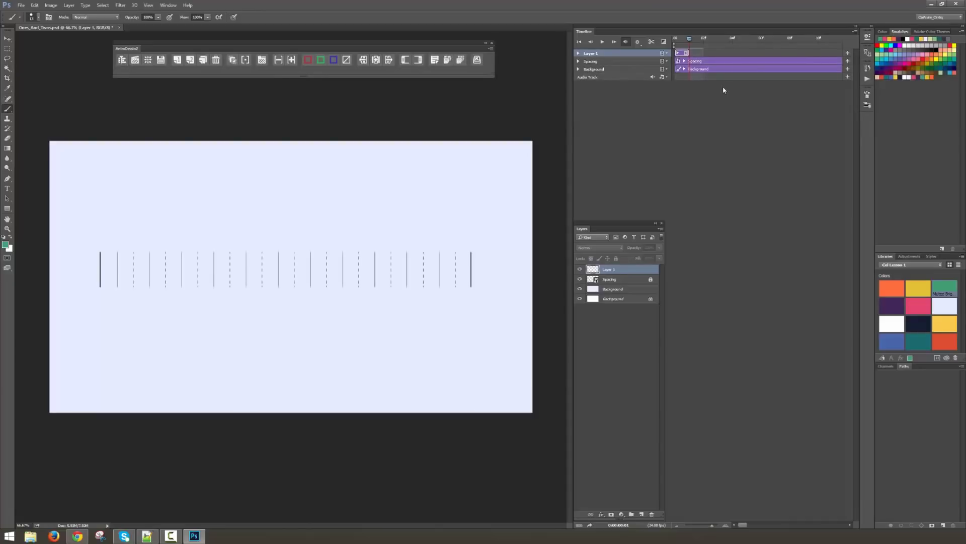
- Move the playhead back to frame 0 and paint a green dot above the first spacing line
{"action": "key", "text": "Left"}
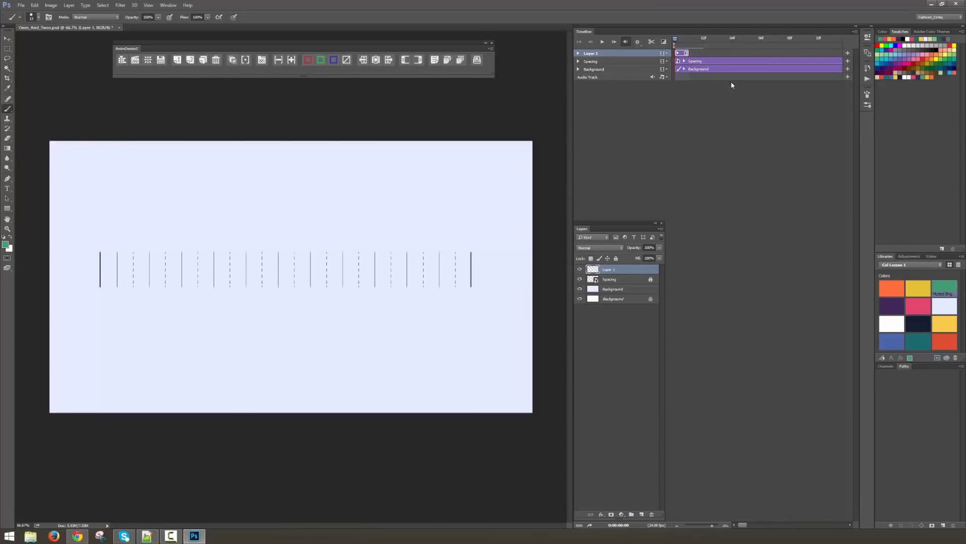
{"action": "key", "text": "Right"}
{"action": "key", "text": "Left"}
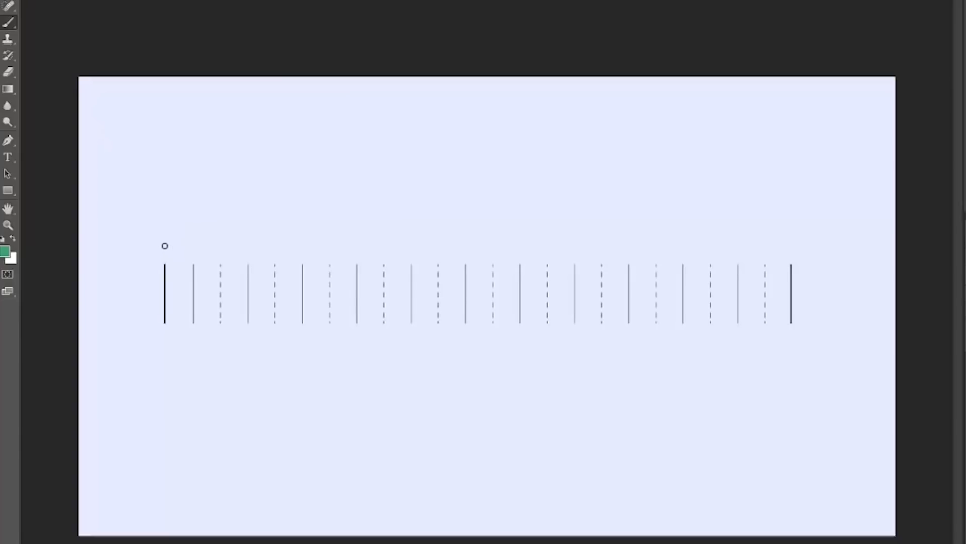
{"action": "left_click_drag", "start_coordinate": [165, 249], "coordinate": [164, 252]}
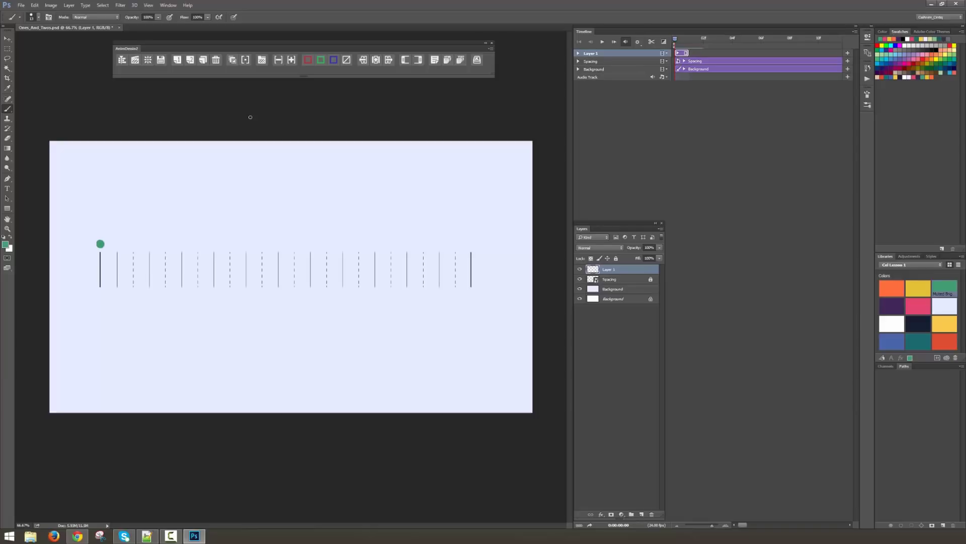
- Add a second frame with a 1f exposure and place its clip right after Layer 1's clip in the same video track
{"action": "left_click", "coordinate": [174, 59]}
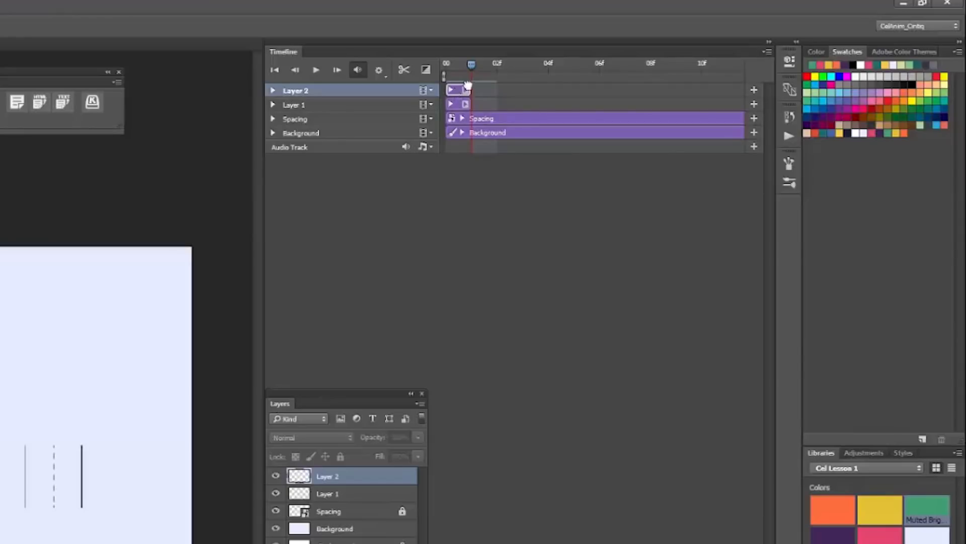
{"action": "left_click_drag", "start_coordinate": [686, 53], "coordinate": [697, 59]}
{"action": "left_click_drag", "start_coordinate": [484, 101], "coordinate": [486, 103]}
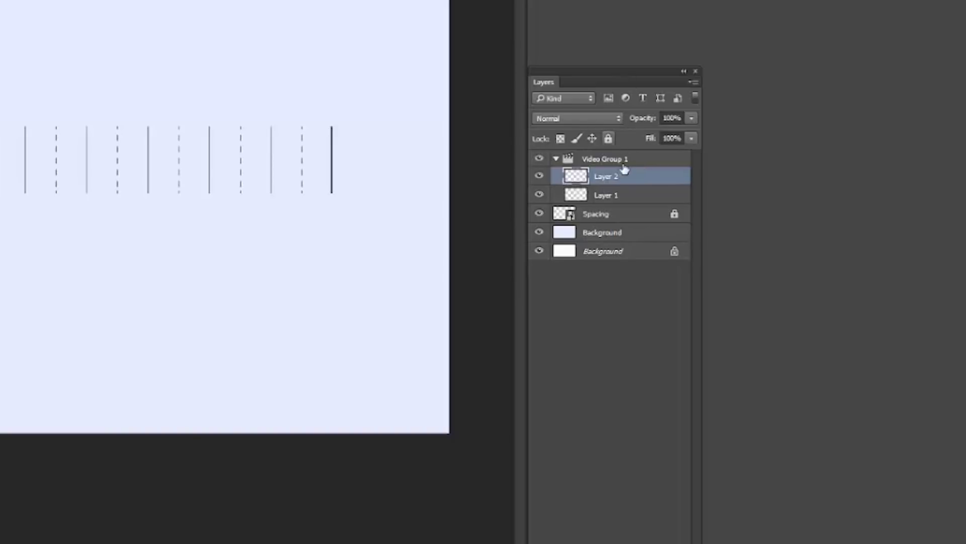
- Rename the video group as 1s and select Layer 2 within it
{"action": "double_click", "coordinate": [624, 159]}
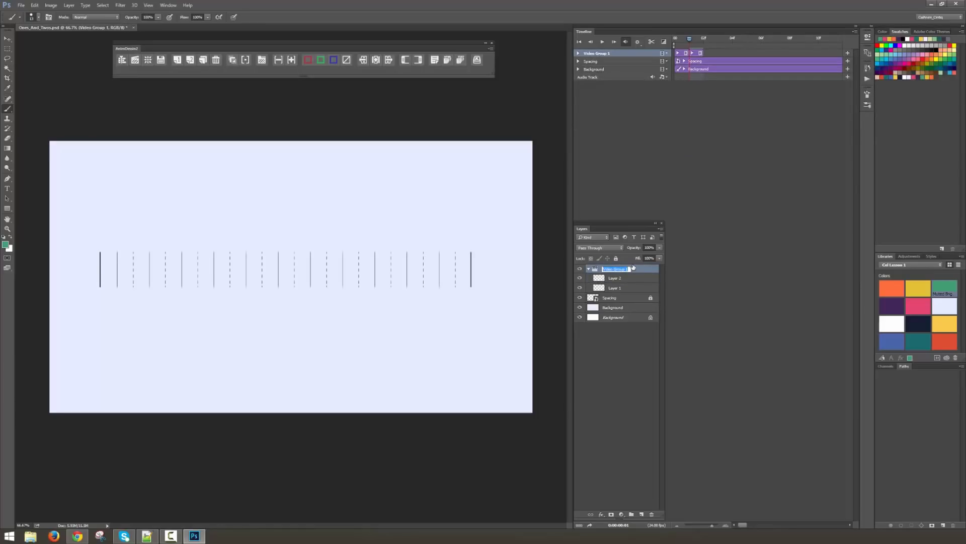
{"action": "type", "text": "1s's"}
{"action": "key", "text": "Return"}
{"action": "left_click", "coordinate": [625, 280]}
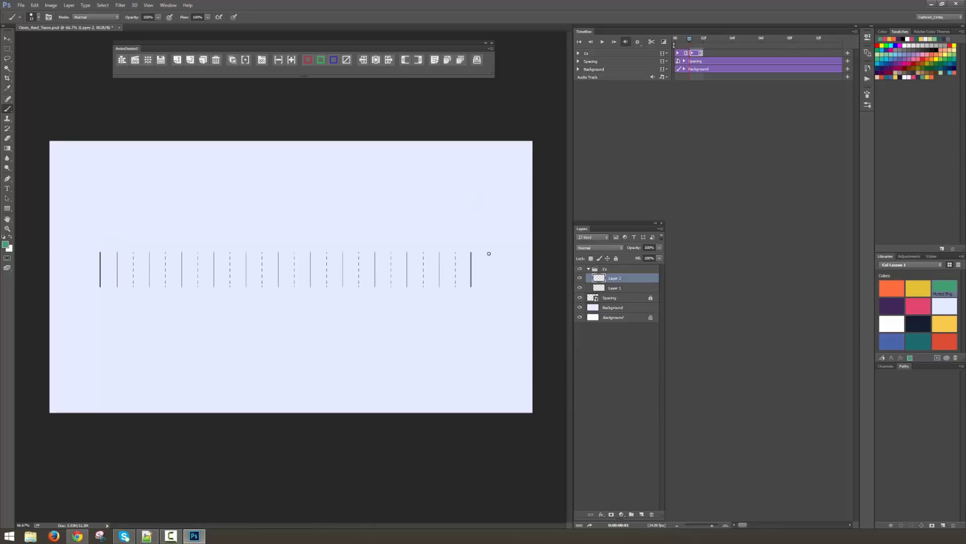
- Turn on onion skins, return to Layer 2's frame, and accept the onion skin options with one frame before and one after
{"action": "left_click", "coordinate": [233, 61]}
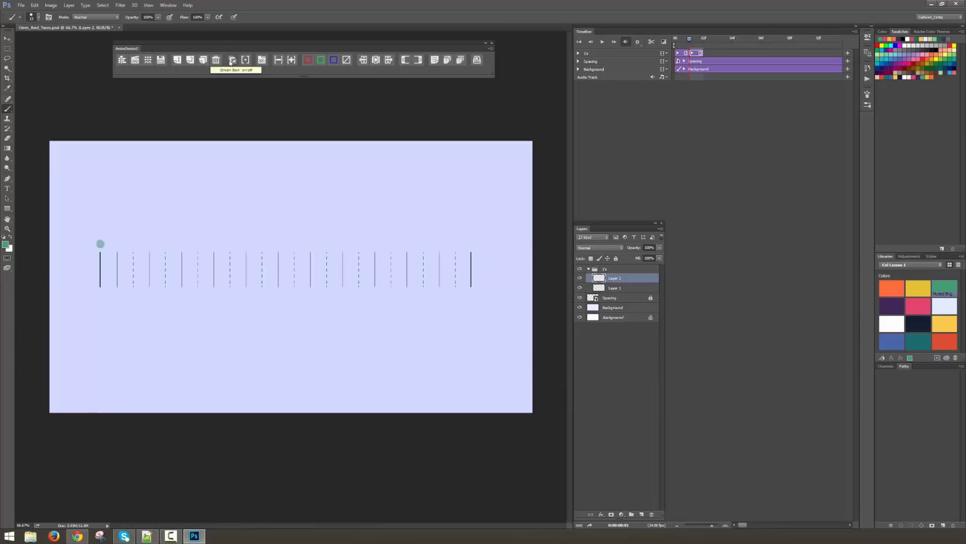
{"action": "left_click", "coordinate": [233, 59]}
{"action": "key", "text": "Right"}
{"action": "key", "text": "Right"}
{"action": "key", "text": "Left"}
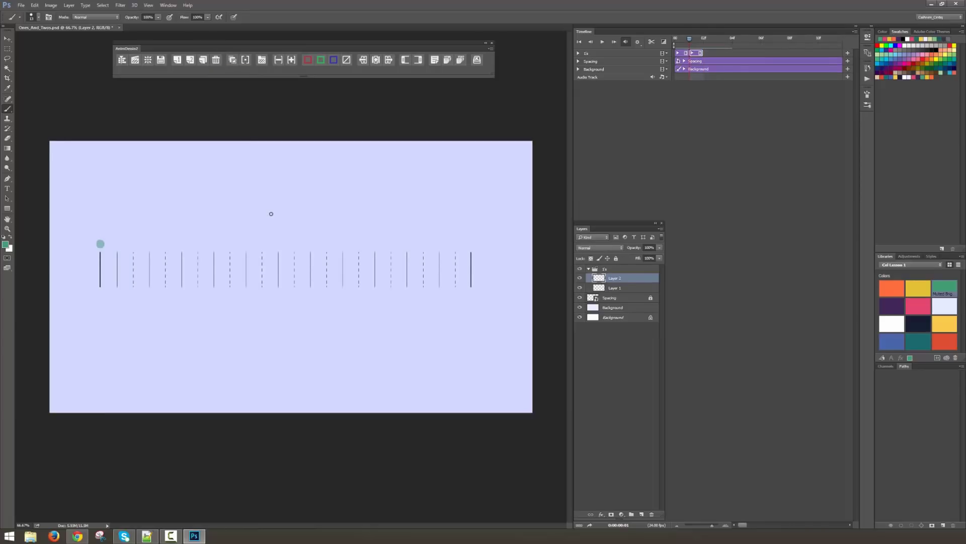
{"action": "left_click", "coordinate": [246, 61]}
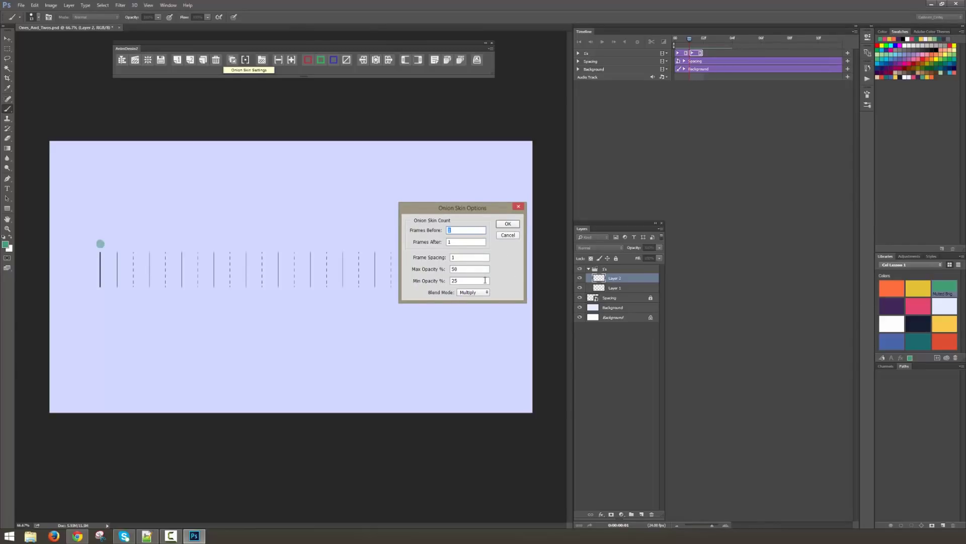
{"action": "key", "text": "Return"}
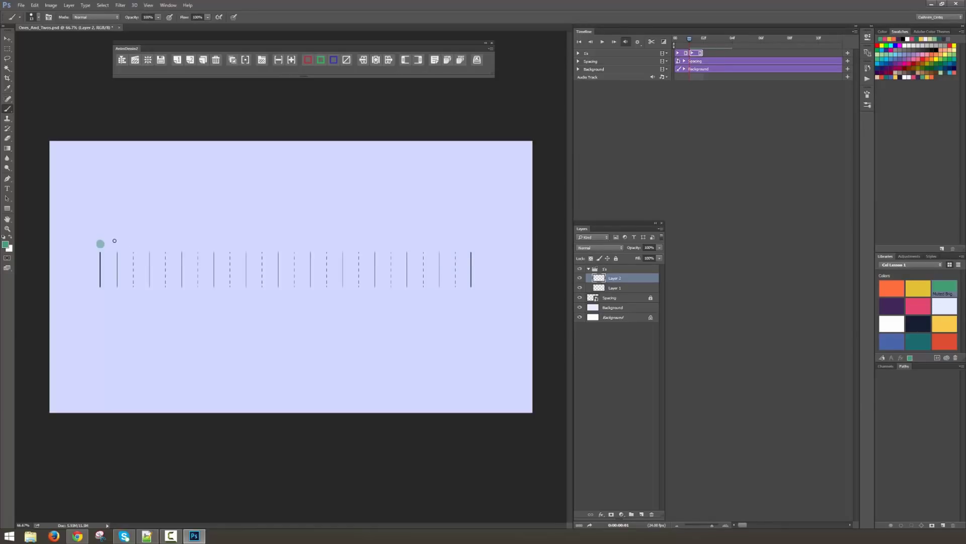
{"action": "left_click_drag", "start_coordinate": [117, 241], "coordinate": [117, 244]}
{"action": "key", "text": "ctrl+alt+z"}
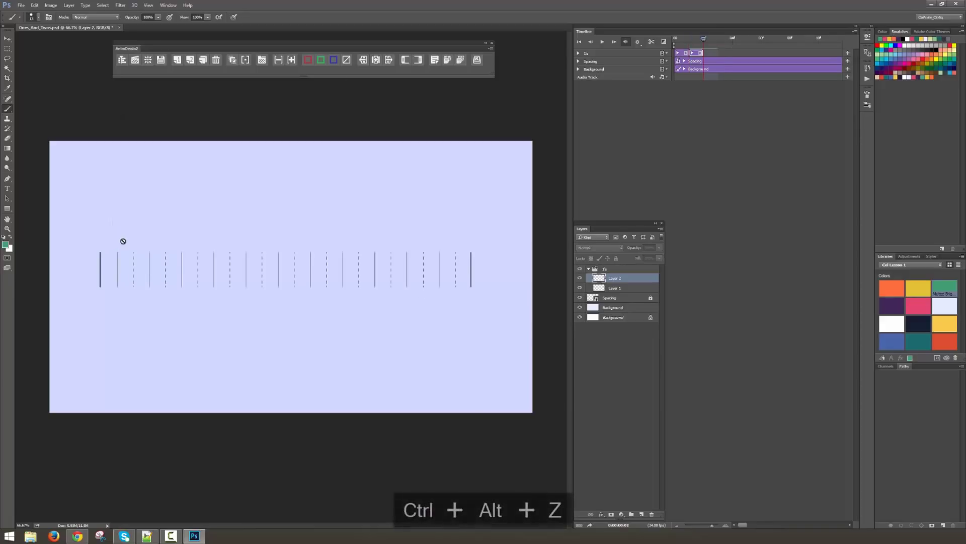
{"action": "left_click_drag", "start_coordinate": [117, 244], "coordinate": [117, 242]}
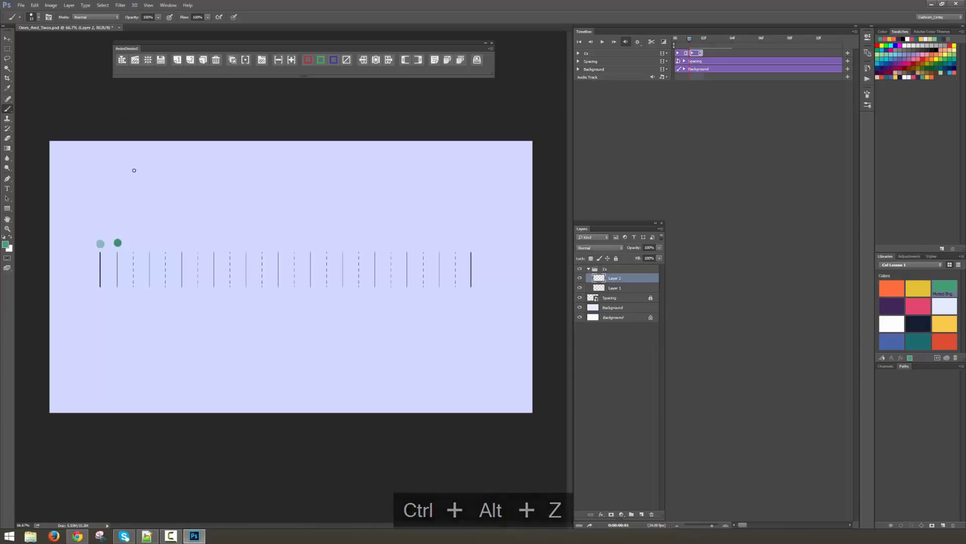
{"action": "key", "text": "ctrl+z"}
- Paint a green dot on Layer 2 above the second spacing line
{"action": "left_click", "coordinate": [118, 243]}
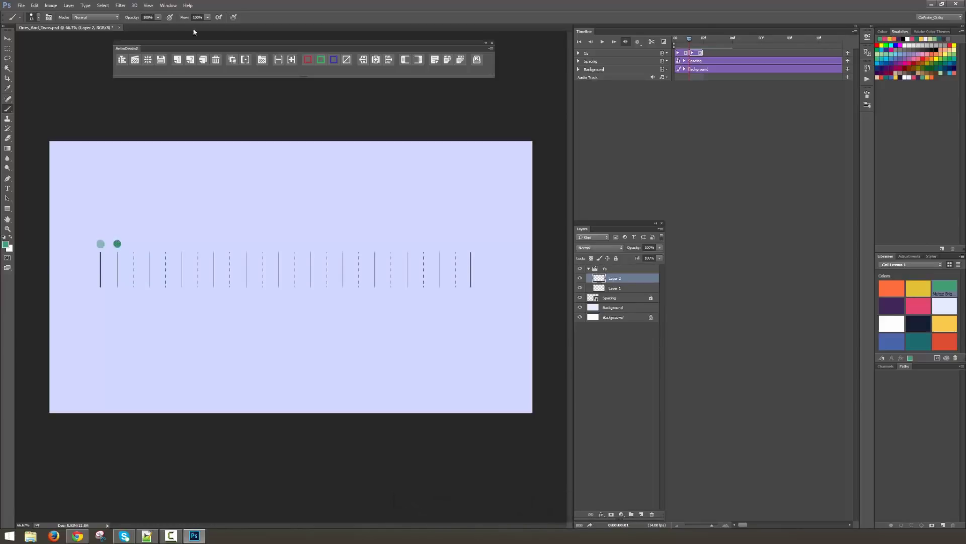
- Add another frame with a 1f exposure and paint a green dot above the first dashed spacing line
{"action": "left_click", "coordinate": [177, 60]}
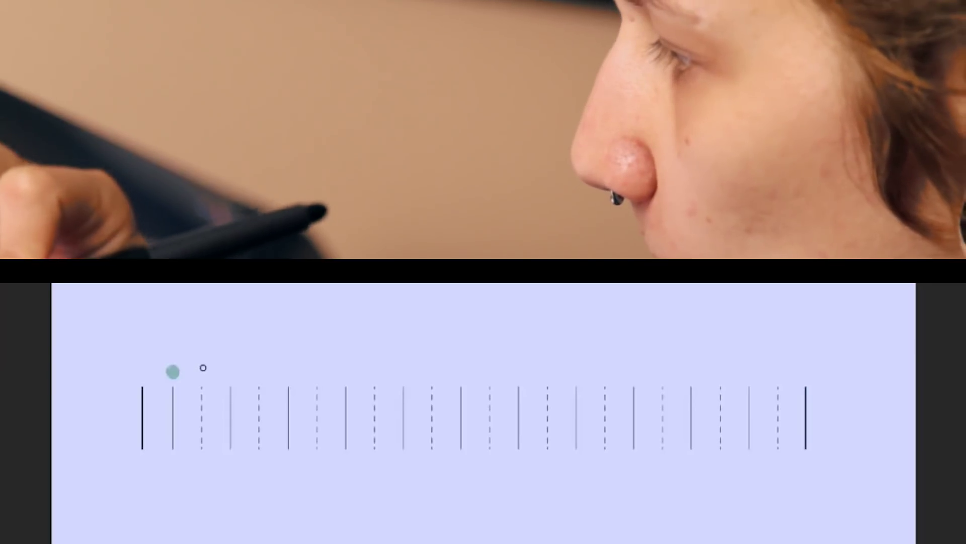
{"action": "left_click", "coordinate": [134, 243]}
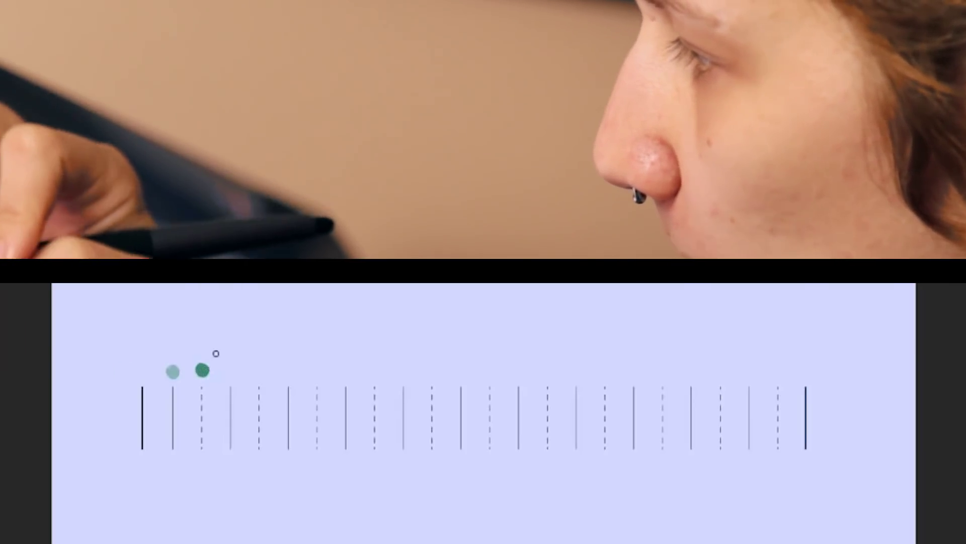
- Continue adding frames with a 1f exposure, painting one green dot per frame above the fourth through ninth spacing lines
{"action": "key", "text": "period"}
{"action": "left_click", "coordinate": [231, 372]}
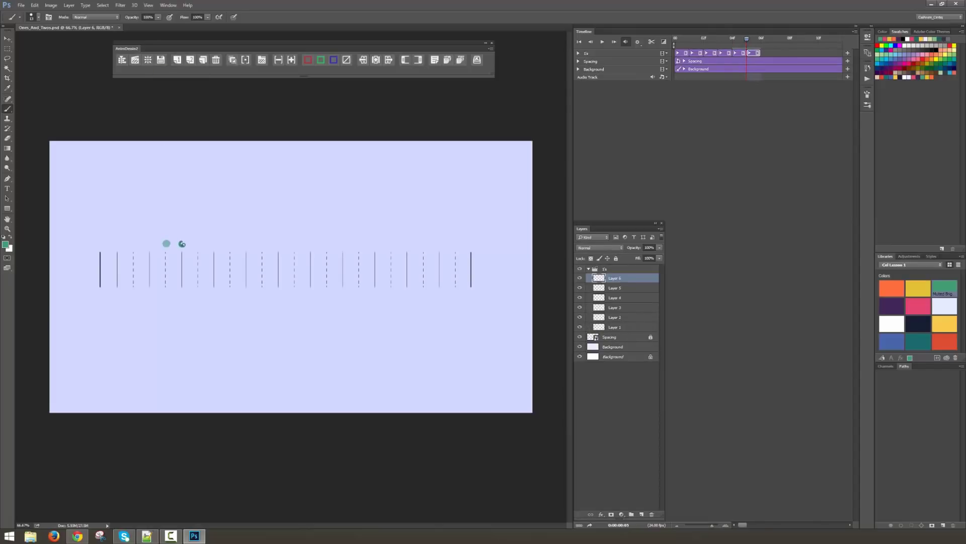
{"action": "left_click", "coordinate": [177, 60]}
{"action": "left_click", "coordinate": [198, 244]}
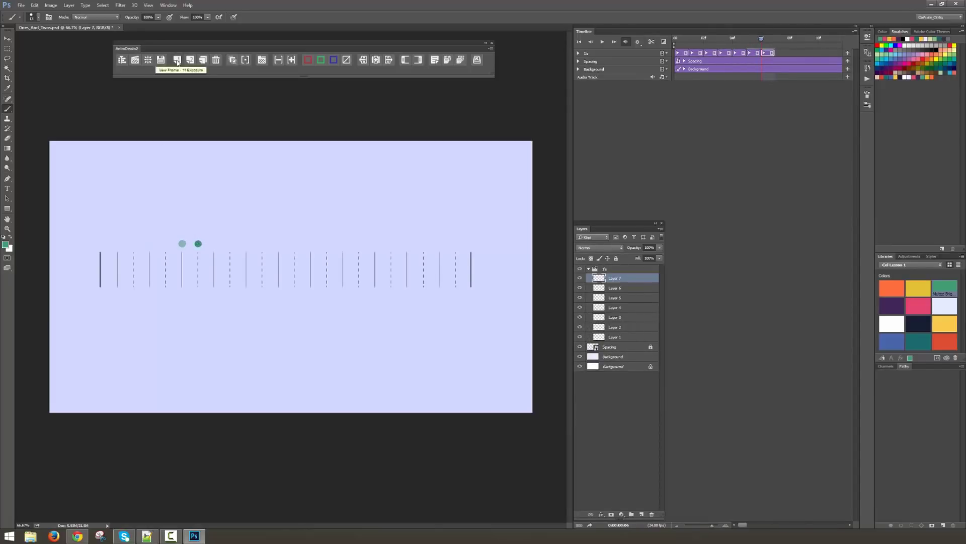
{"action": "left_click", "coordinate": [177, 60]}
{"action": "left_click", "coordinate": [213, 244]}
{"action": "left_click", "coordinate": [177, 60]}
{"action": "left_click", "coordinate": [230, 243]}
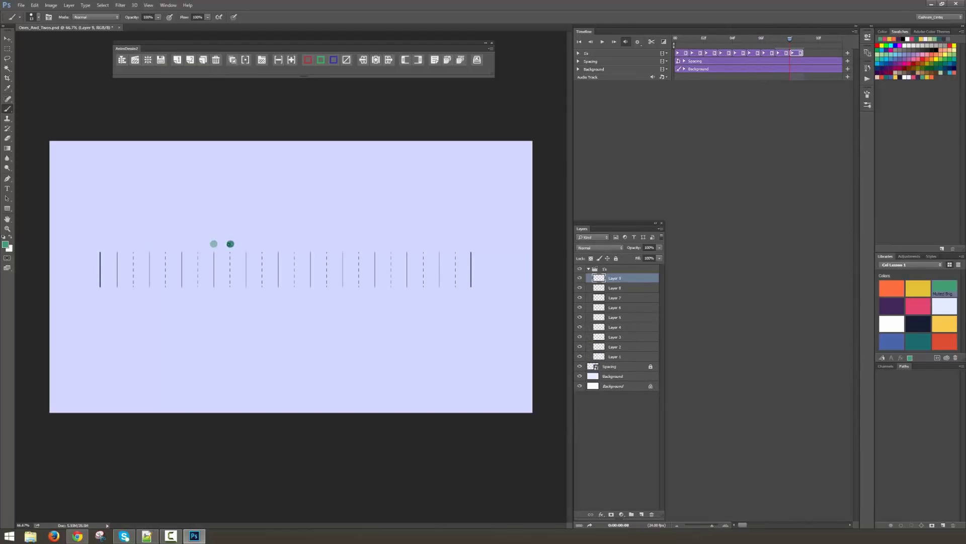
- Add four more 1f exposure frames, painting one green dot per frame above the tenth through thirteenth spacing lines
{"action": "key", "text": "F1"}
{"action": "left_click", "coordinate": [246, 244]}
{"action": "key", "text": "F1"}
{"action": "left_click", "coordinate": [263, 244]}
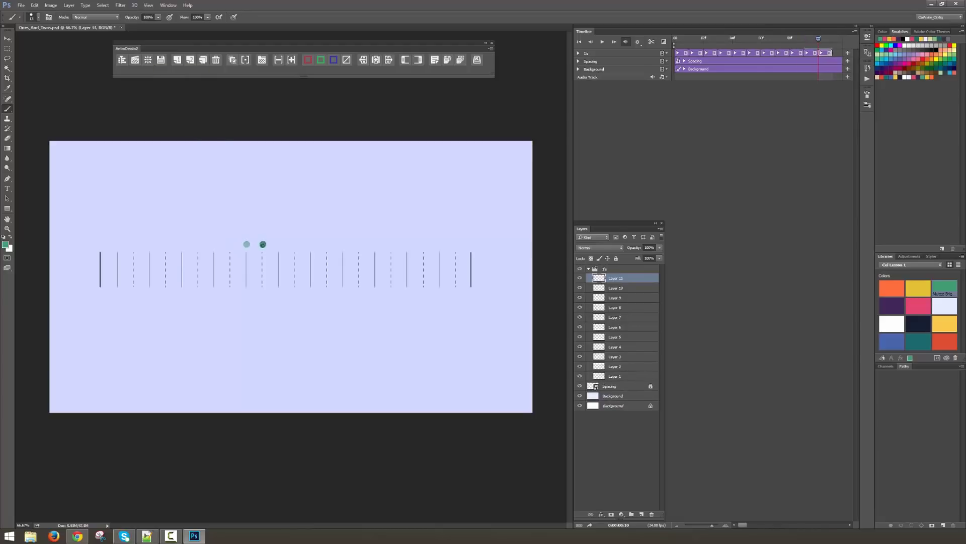
{"action": "key", "text": "F1"}
{"action": "left_click", "coordinate": [279, 243]}
{"action": "left_click", "coordinate": [177, 60]}
{"action": "left_click", "coordinate": [295, 244]}
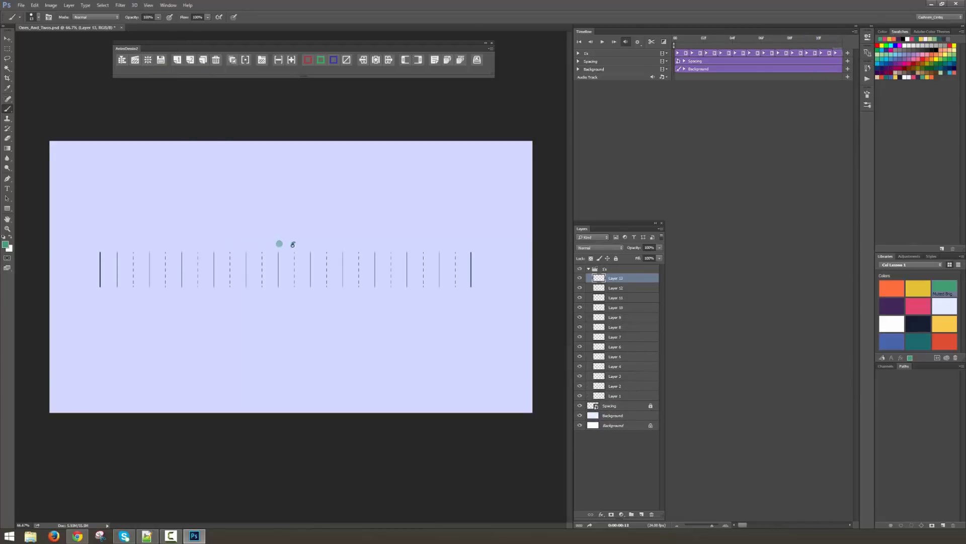
- Add five more 1f exposure frames, painting one green dot per frame above the fourteenth through eighteenth spacing lines
{"action": "key", "text": "F1"}
{"action": "left_click", "coordinate": [312, 244]}
{"action": "key", "text": "F1"}
{"action": "left_click", "coordinate": [328, 244]}
{"action": "key", "text": "F1"}
{"action": "left_click", "coordinate": [344, 244]}
{"action": "key", "text": "F1"}
{"action": "left_click", "coordinate": [359, 245]}
{"action": "key", "text": "F1"}
{"action": "left_click", "coordinate": [376, 245]}
- Add the last six 1f exposure frames, painting one green dot per frame above the nineteenth through final spacing lines
{"action": "key", "text": "F1"}
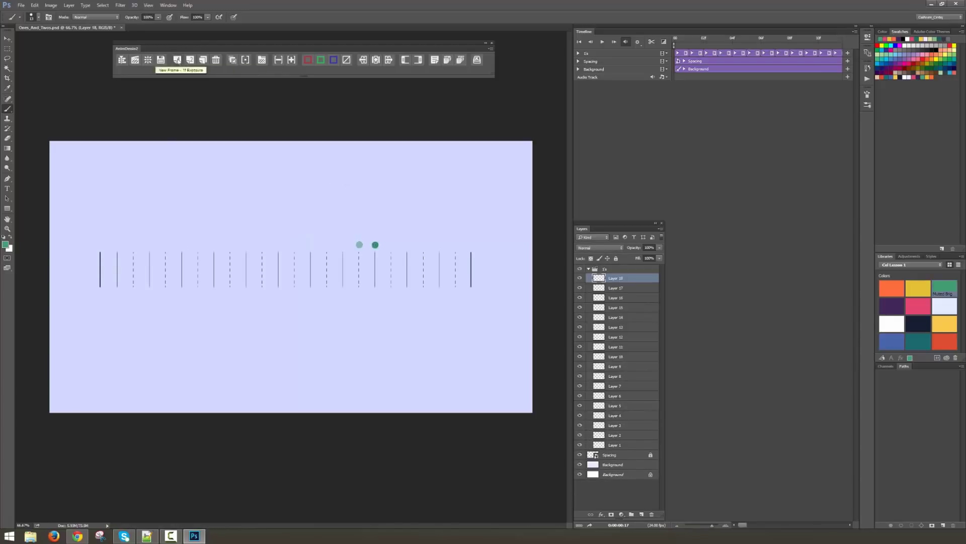
{"action": "left_click", "coordinate": [392, 245]}
{"action": "key", "text": "F1"}
{"action": "left_click", "coordinate": [408, 245]}
{"action": "key", "text": "F1"}
{"action": "left_click", "coordinate": [423, 244]}
{"action": "key", "text": "F1"}
{"action": "left_click", "coordinate": [440, 244]}
{"action": "key", "text": "F1"}
{"action": "left_click", "coordinate": [456, 245]}
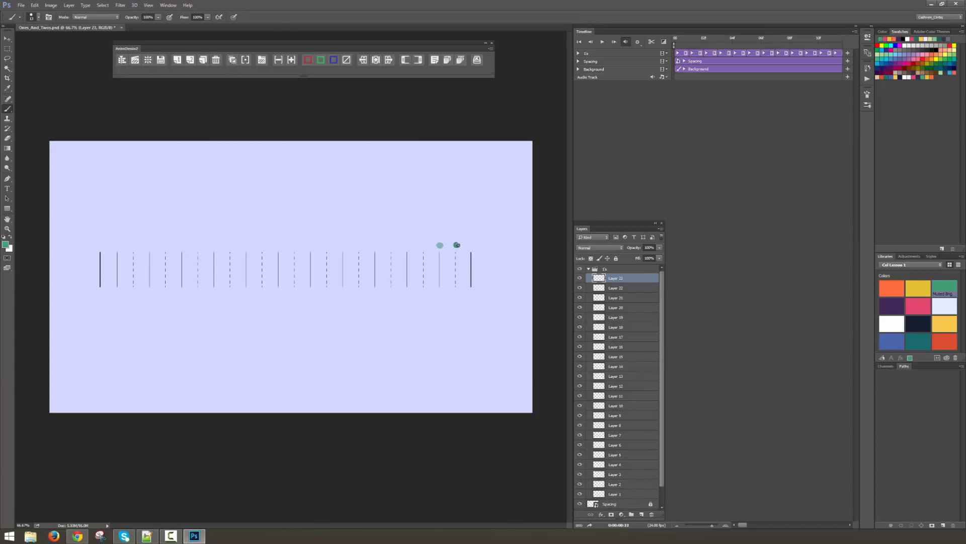
{"action": "key", "text": "F1"}
{"action": "left_click", "coordinate": [472, 245]}
- Move the playhead to 01:00f, just past the final dot's frame, and set the work area to end there
{"action": "left_click", "coordinate": [677, 525]}
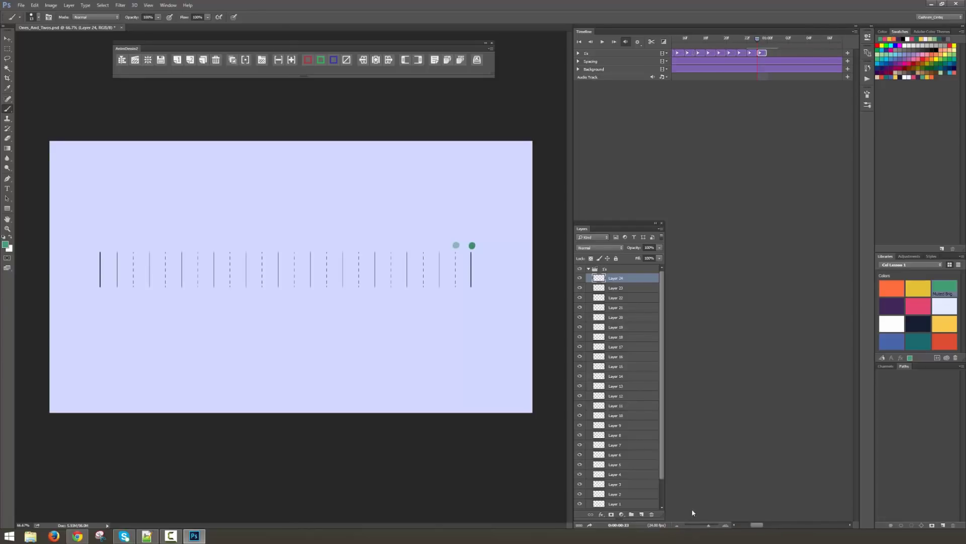
{"action": "key", "text": "space"}
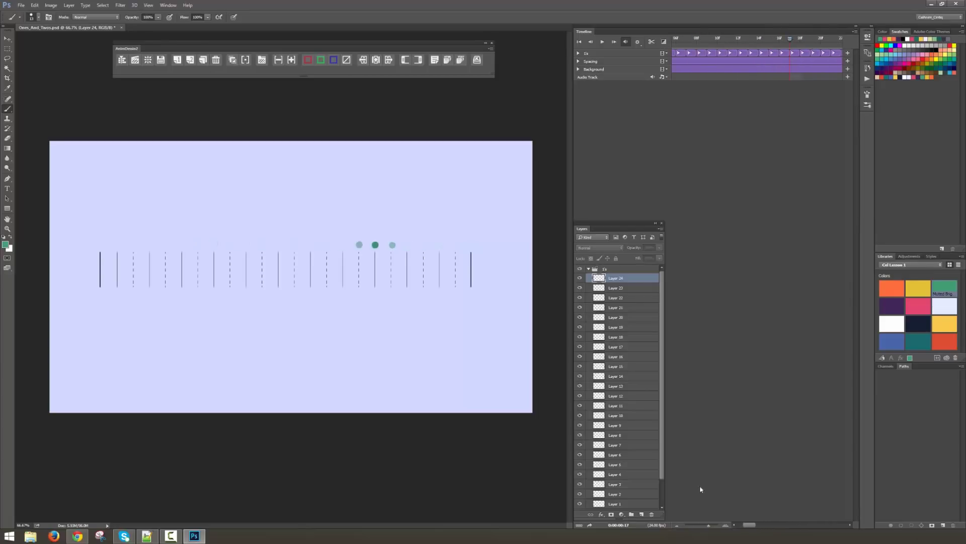
{"action": "left_click", "coordinate": [678, 525]}
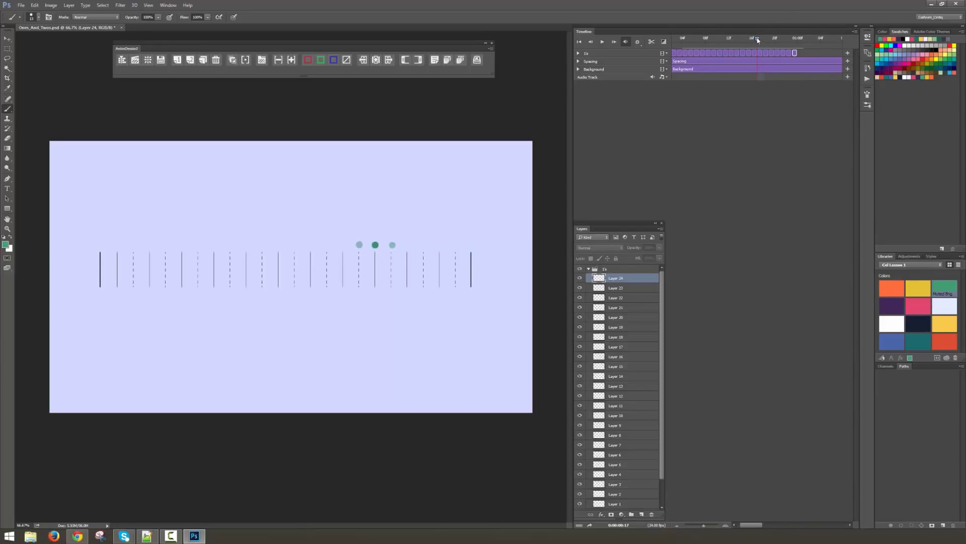
{"action": "key", "text": "space"}
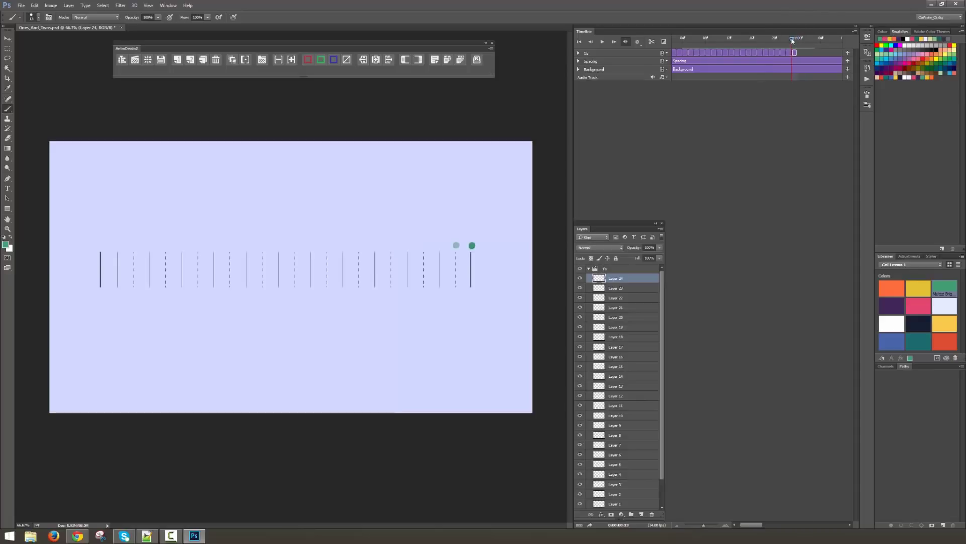
{"action": "left_click_drag", "start_coordinate": [792, 42], "coordinate": [799, 42]}
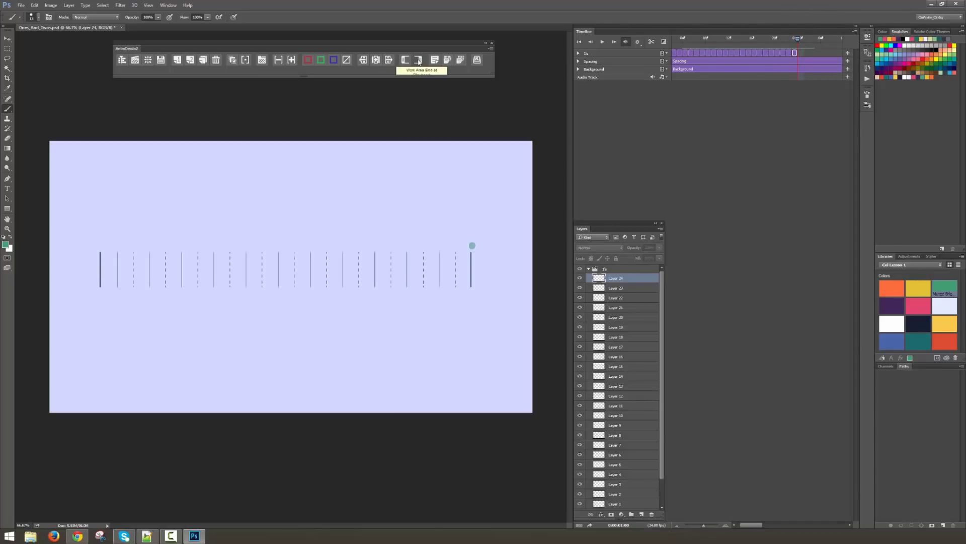
{"action": "left_click", "coordinate": [419, 63]}
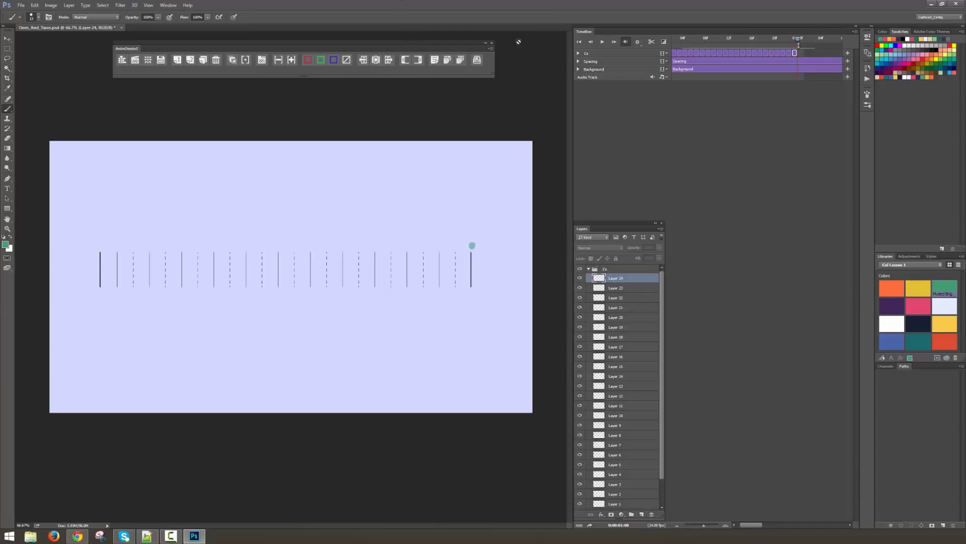
- Turn off onion skins and play back the green dot animation
{"action": "left_click", "coordinate": [234, 61]}
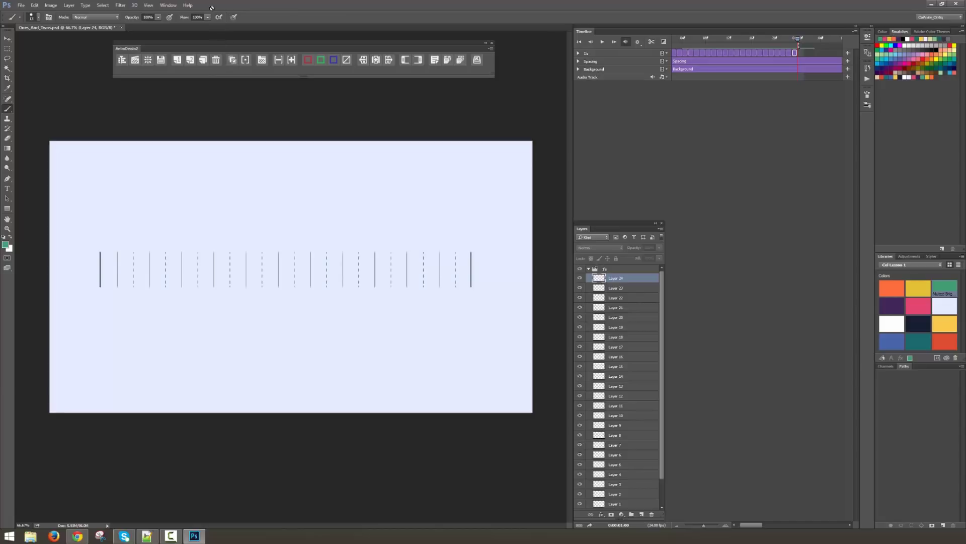
{"action": "left_click", "coordinate": [603, 43]}
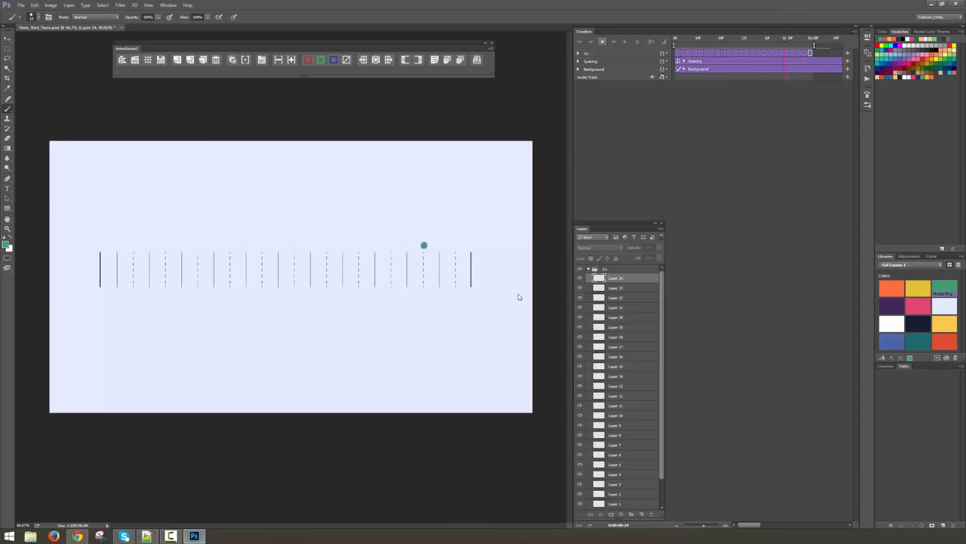
{"action": "key", "text": "space"}
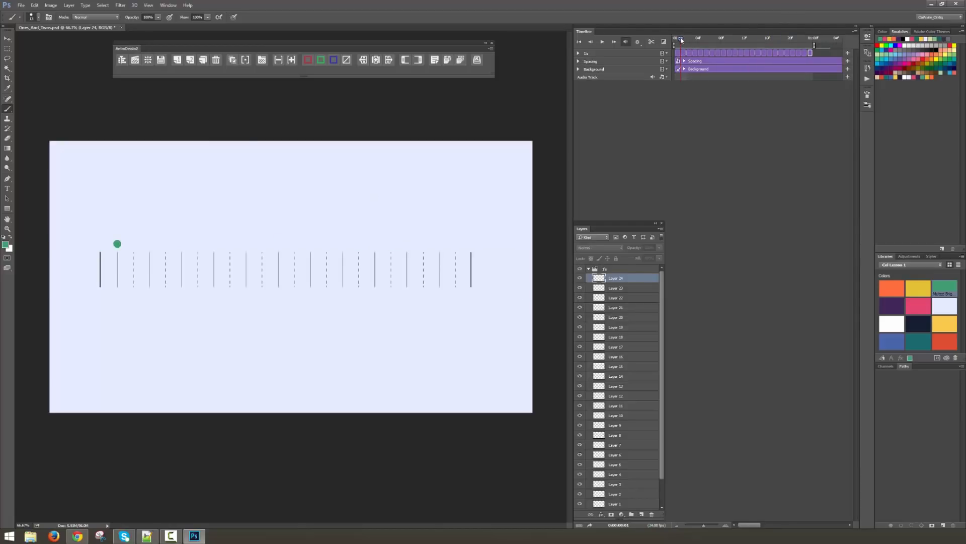
- Collapse the 1's group, add a separate 2f exposure frame at the timeline start, and paint an orange dot below the first spacing line
{"action": "left_click_drag", "start_coordinate": [681, 40], "coordinate": [675, 40]}
{"action": "left_click", "coordinate": [589, 269]}
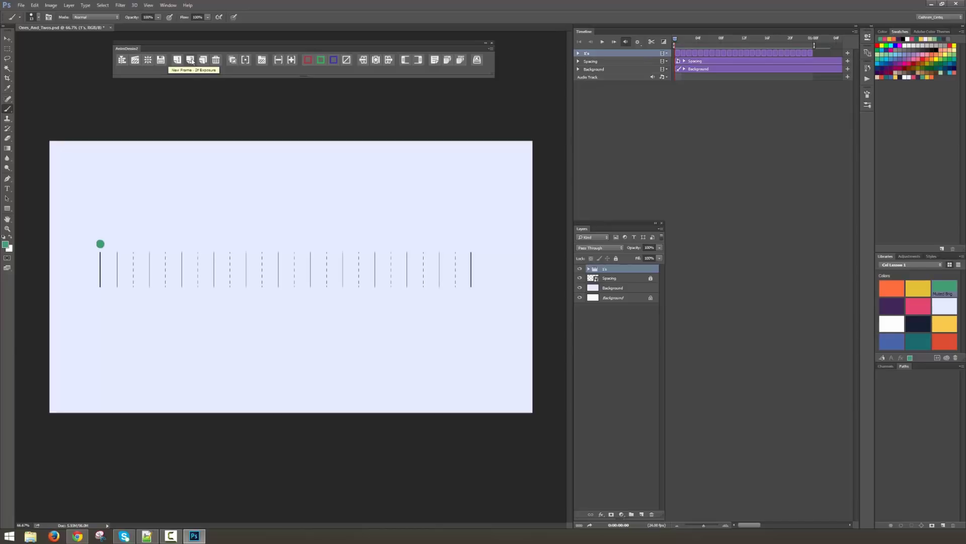
{"action": "left_click", "coordinate": [618, 342]}
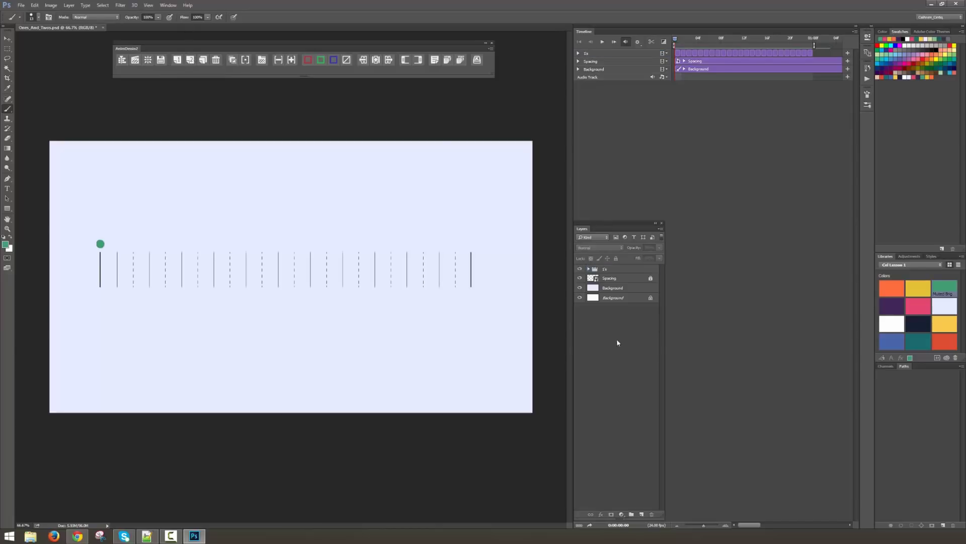
{"action": "left_click", "coordinate": [175, 61]}
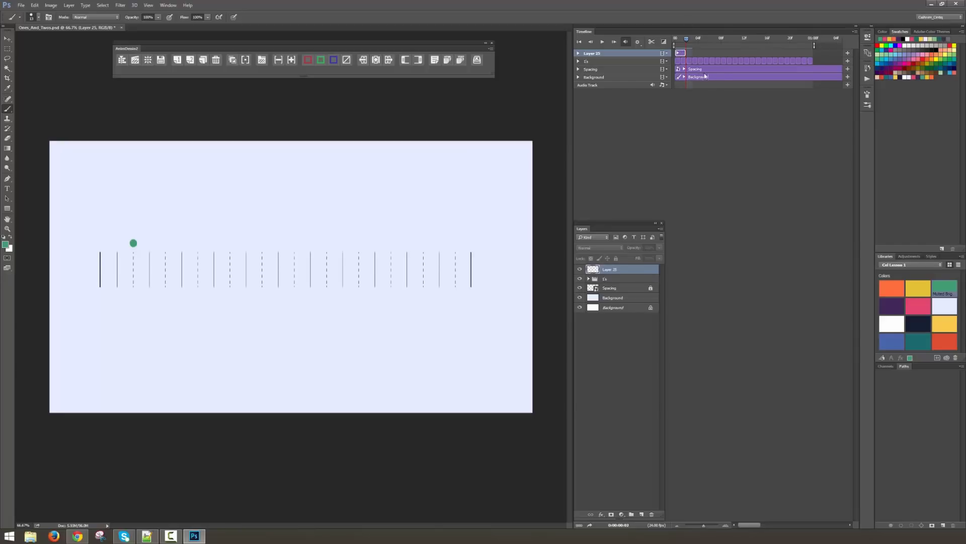
{"action": "key", "text": "space"}
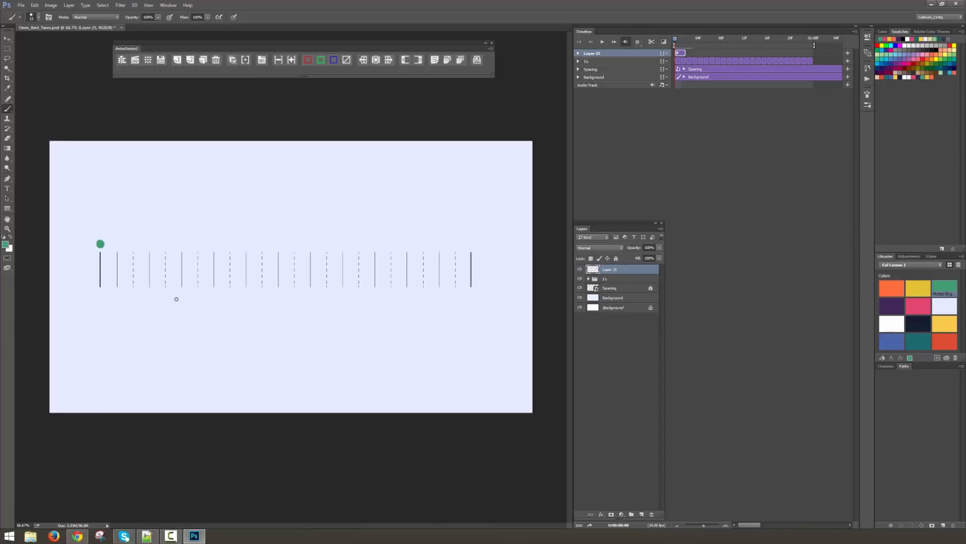
{"action": "left_click", "coordinate": [892, 289]}
- Add a second frame with a 2f exposure and place its clip directly after the first orange dot's clip in a video group
{"action": "left_click", "coordinate": [190, 60]}
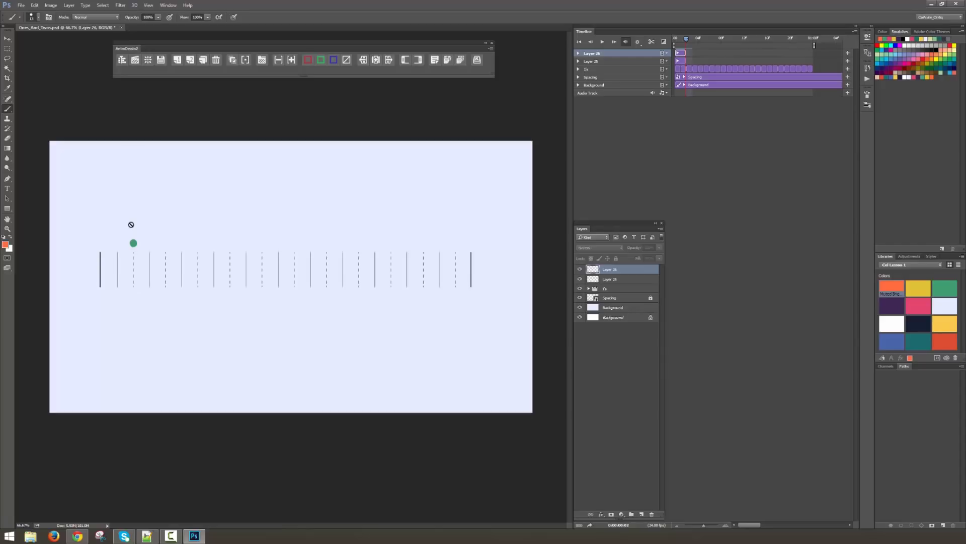
{"action": "left_click", "coordinate": [134, 297]}
{"action": "left_click", "coordinate": [483, 197]}
{"action": "left_click_drag", "start_coordinate": [682, 56], "coordinate": [701, 58]}
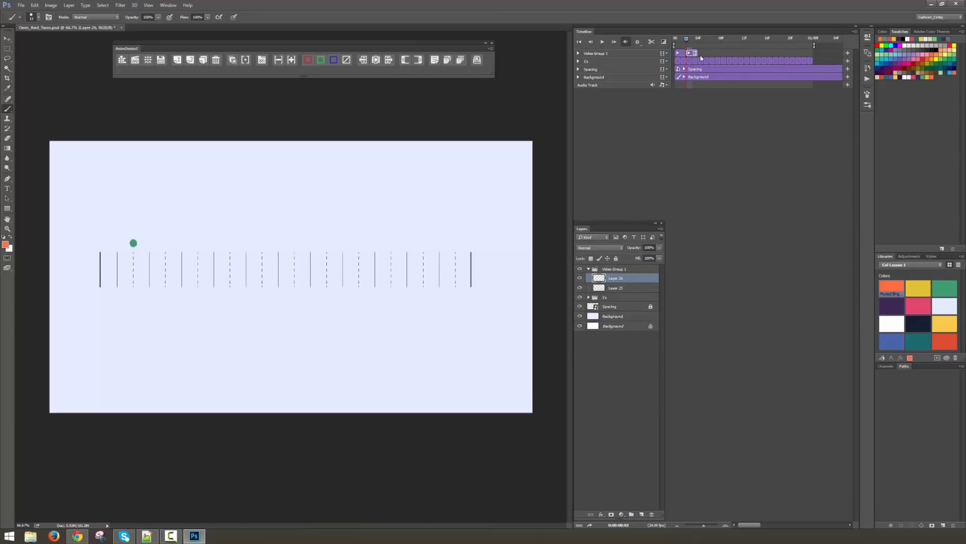
- Rename the new video group as 2's and select Layer 26 within it
{"action": "double_click", "coordinate": [629, 269]}
{"action": "type", "text": "2s"}
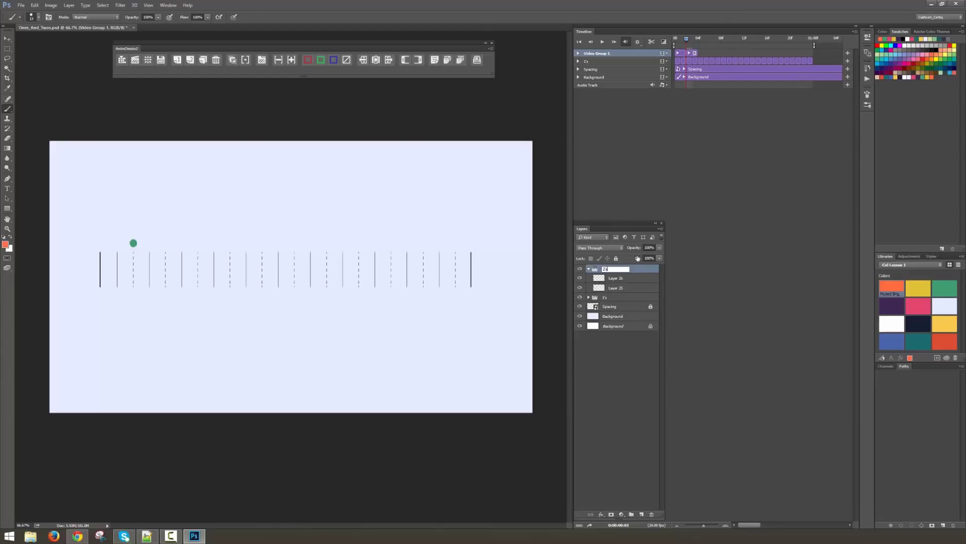
{"action": "type", "text": "'s"}
{"action": "key", "text": "Return"}
{"action": "left_click", "coordinate": [617, 278]}
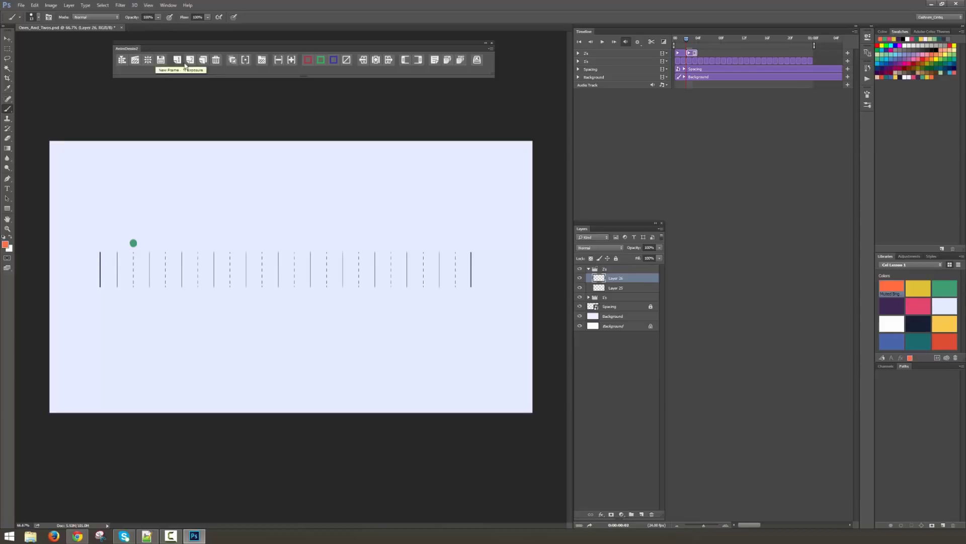
- Turn on onion skins and paint orange dots on successive 2f exposure frames below the first six dashed spacing lines
{"action": "left_click", "coordinate": [232, 60]}
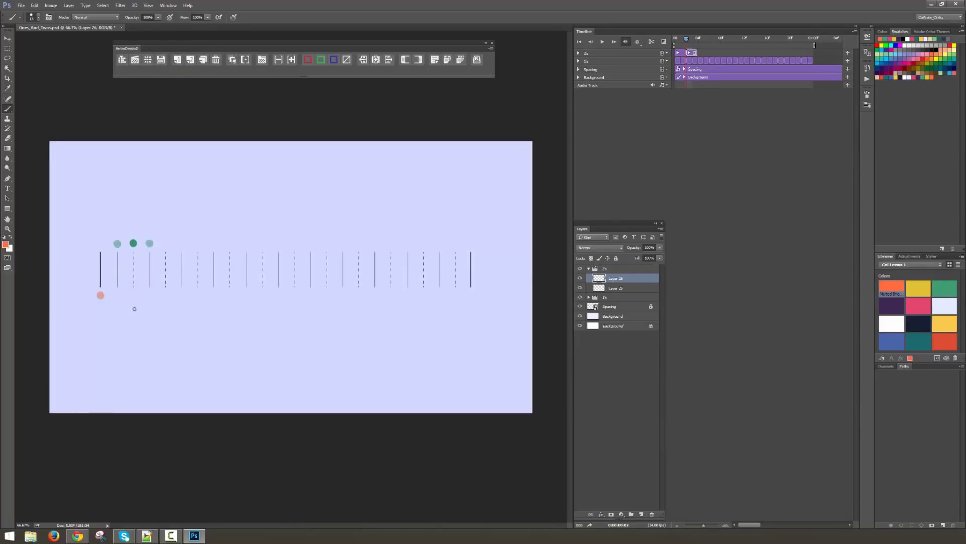
{"action": "left_click", "coordinate": [190, 60]}
{"action": "left_click_drag", "start_coordinate": [134, 297], "coordinate": [166, 295]}
{"action": "left_click", "coordinate": [190, 60]}
{"action": "left_click_drag", "start_coordinate": [197, 294], "coordinate": [296, 296]}
- Add the remaining 2f exposure frames, painting one orange dot per frame below each remaining dashed spacing line
{"action": "left_click", "coordinate": [191, 60]}
{"action": "left_click", "coordinate": [190, 60]}
{"action": "left_click", "coordinate": [191, 60]}
{"action": "left_click", "coordinate": [190, 60]}
{"action": "left_click_drag", "start_coordinate": [327, 295], "coordinate": [360, 296]}
{"action": "left_click", "coordinate": [190, 60]}
{"action": "left_click", "coordinate": [191, 59]}
{"action": "left_click_drag", "start_coordinate": [455, 294], "coordinate": [456, 296]}
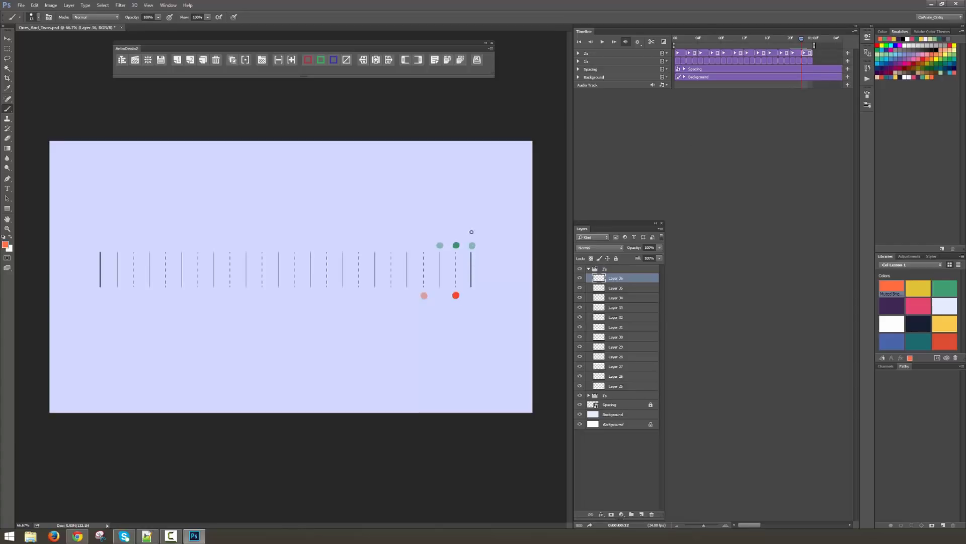
- Turn off onion skins, collapse the 2's group, and play back the green and orange dot animations together
{"action": "left_click", "coordinate": [233, 61]}
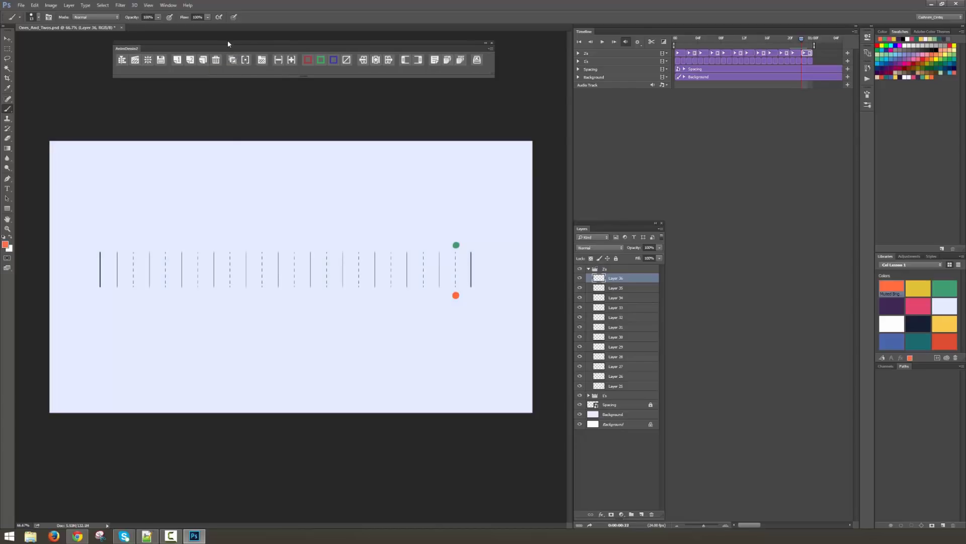
{"action": "left_click", "coordinate": [603, 43]}
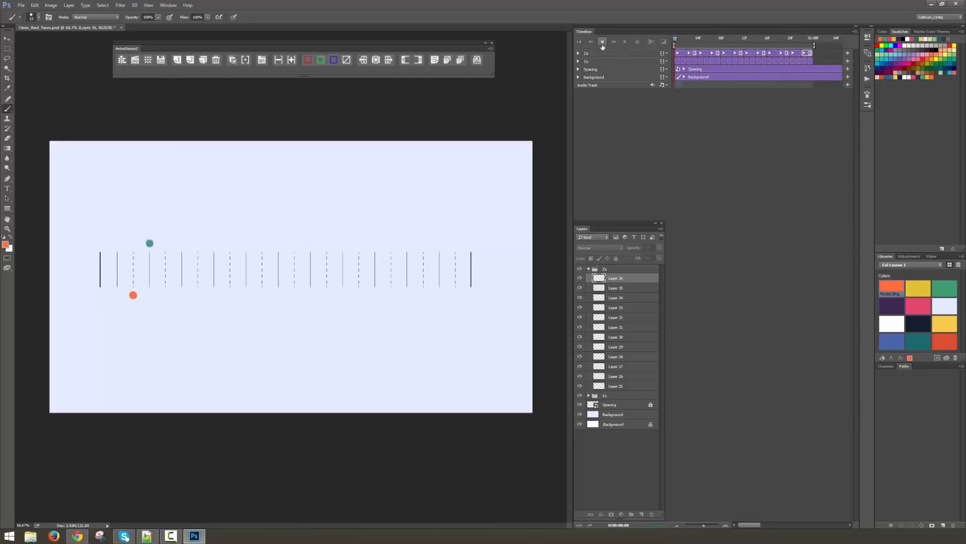
{"action": "key", "text": "space"}
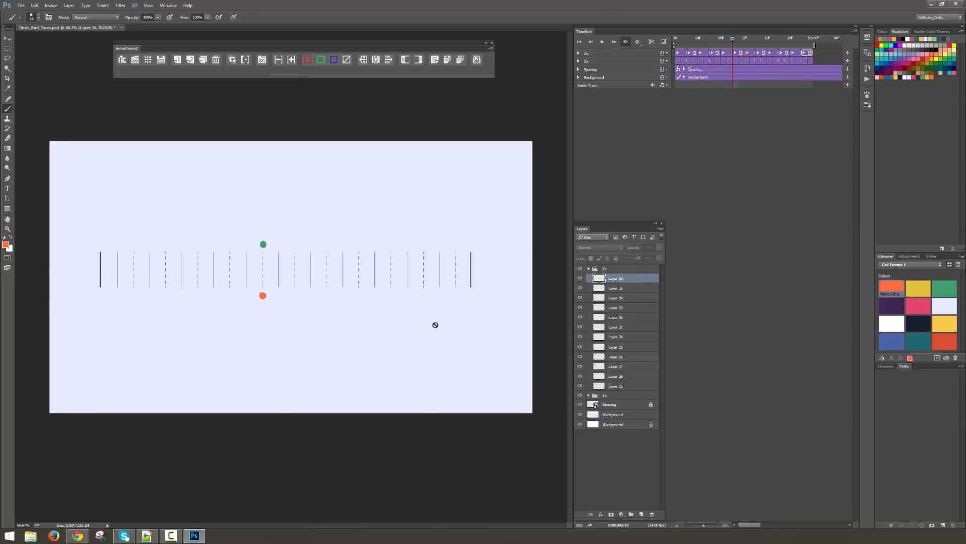
{"action": "left_click", "coordinate": [589, 269]}
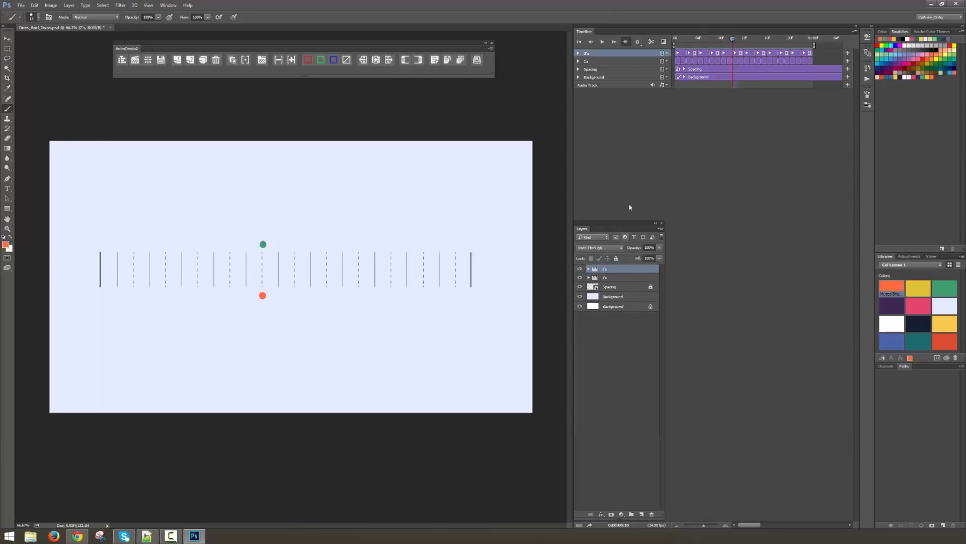
{"action": "left_click", "coordinate": [603, 43]}
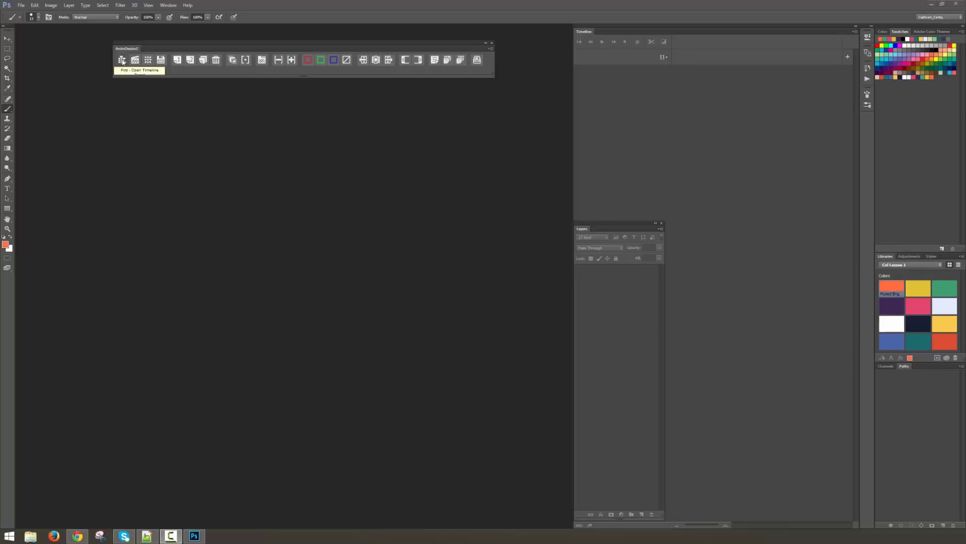
- Create a new document scene with a 24 fps timeline frame rate and select Layer 1 in its Anim group
{"action": "left_click", "coordinate": [137, 63]}
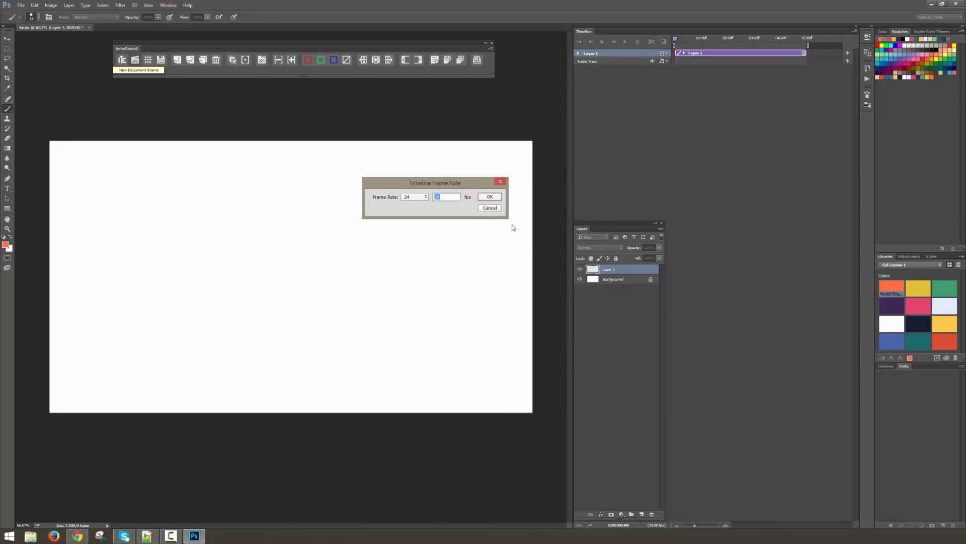
{"action": "left_click", "coordinate": [490, 196]}
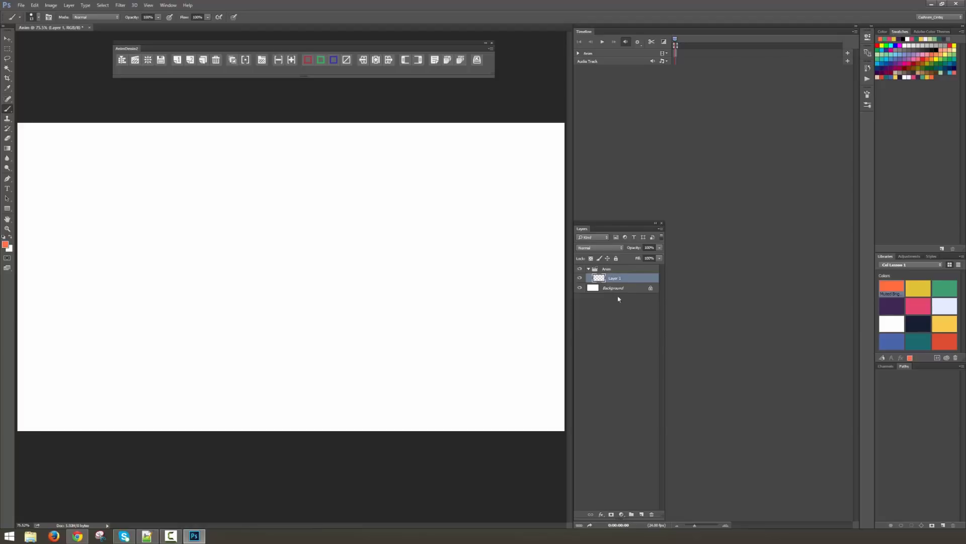
{"action": "left_click", "coordinate": [610, 269]}
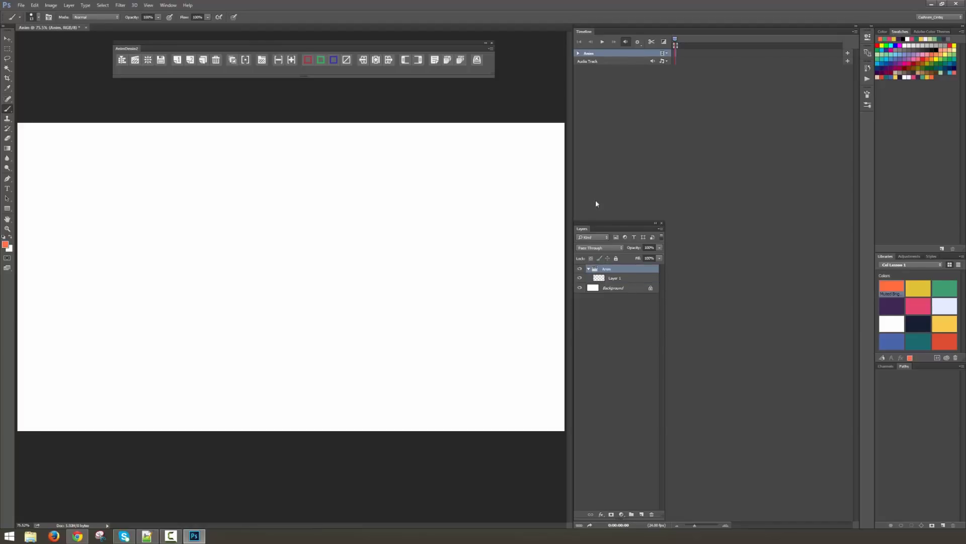
{"action": "left_click", "coordinate": [625, 281]}
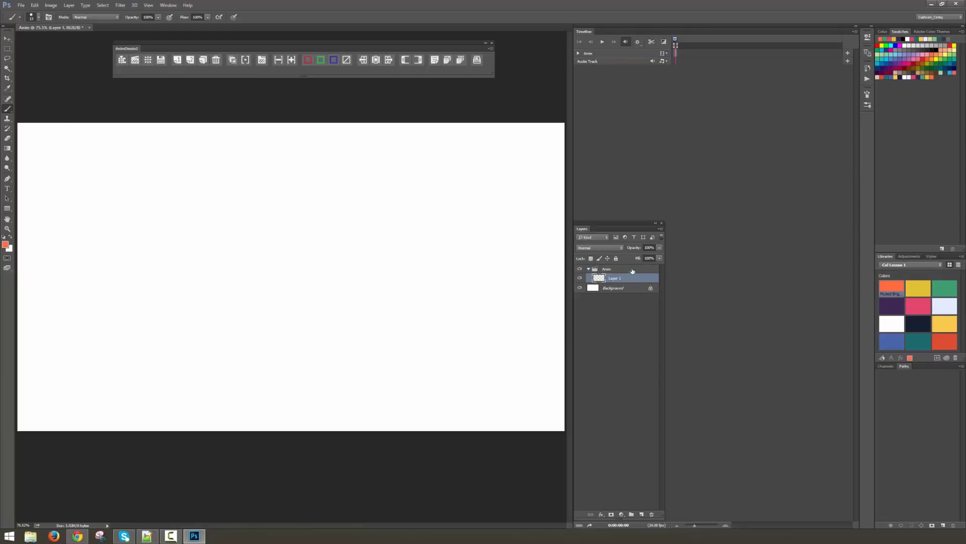
- Extend Layer 1's exposure by one frame so that it spans two frames, and deselect the layer
{"action": "left_click", "coordinate": [727, 525]}
{"action": "left_click", "coordinate": [728, 526]}
{"action": "left_click", "coordinate": [727, 526]}
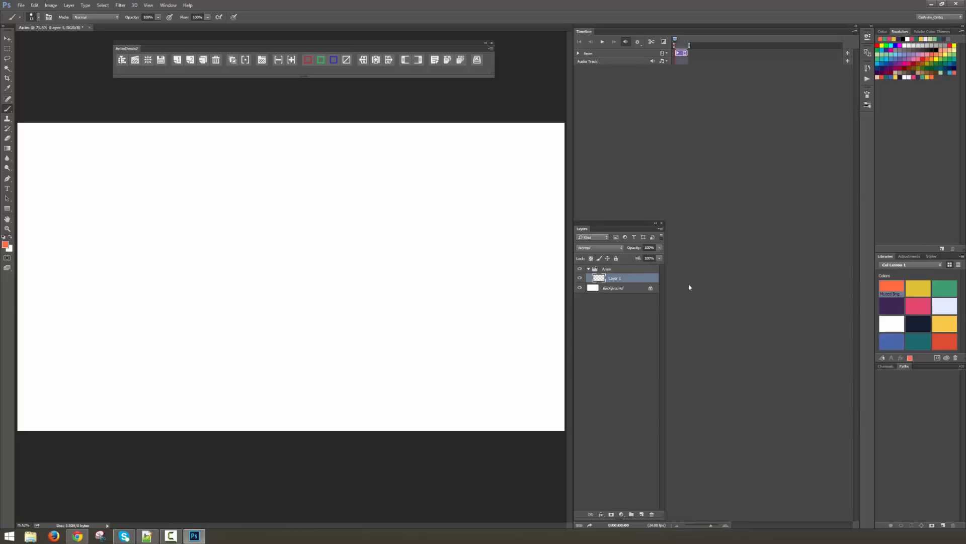
{"action": "left_click", "coordinate": [725, 525]}
{"action": "left_click", "coordinate": [726, 525]}
{"action": "left_click", "coordinate": [726, 525]}
{"action": "left_click", "coordinate": [292, 61]}
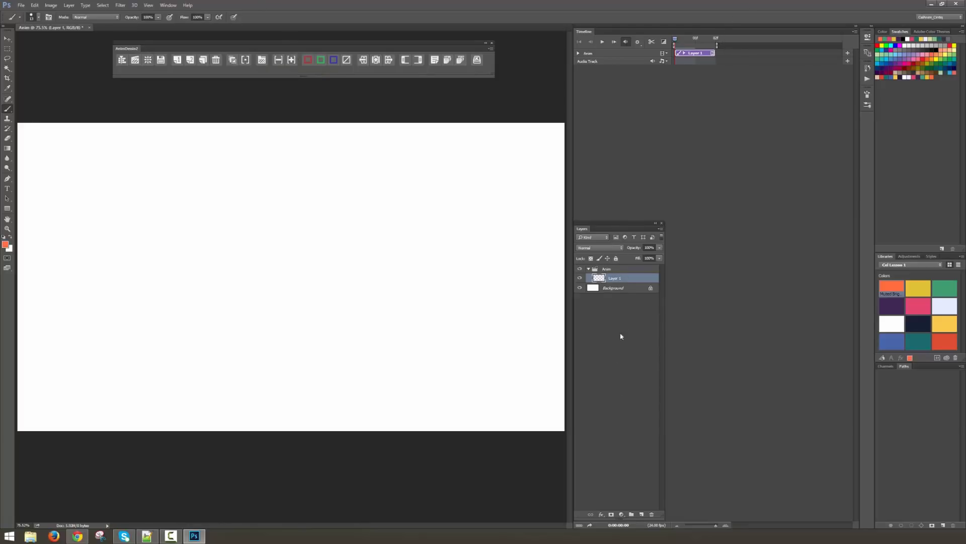
{"action": "left_click", "coordinate": [627, 313]}
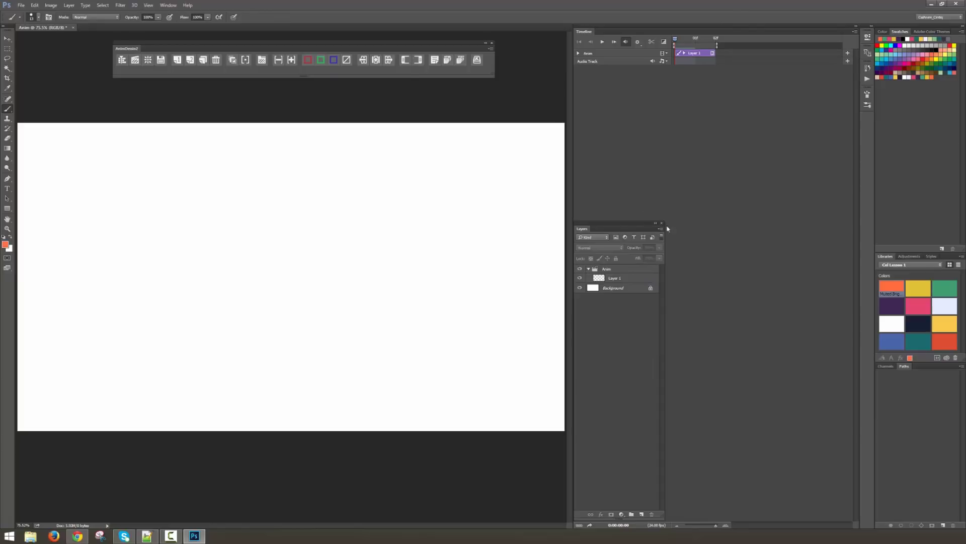
- Change the document's canvas width to 1080 pixels and accept the clipping
{"action": "left_click", "coordinate": [148, 60]}
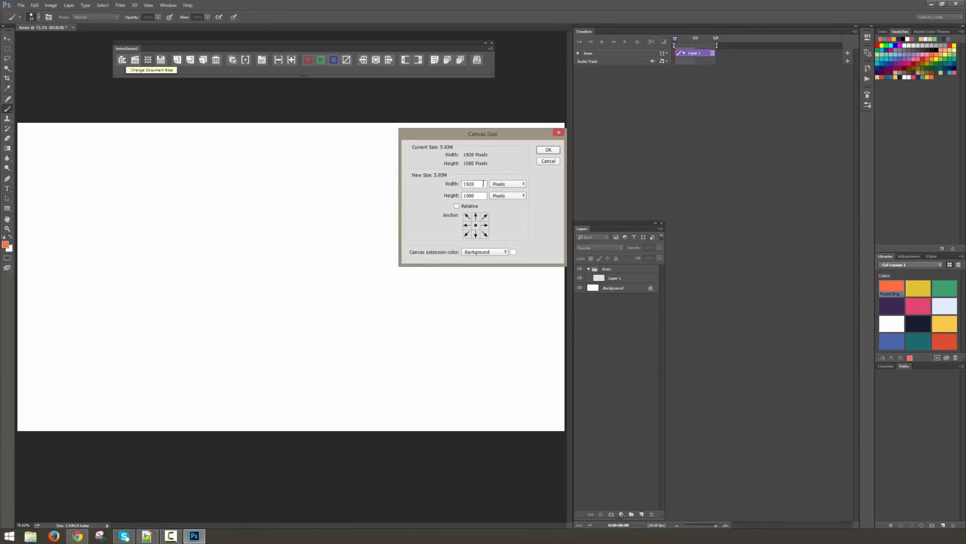
{"action": "left_click_drag", "start_coordinate": [484, 183], "coordinate": [446, 189]}
{"action": "type", "text": "1080"}
{"action": "left_click", "coordinate": [549, 150]}
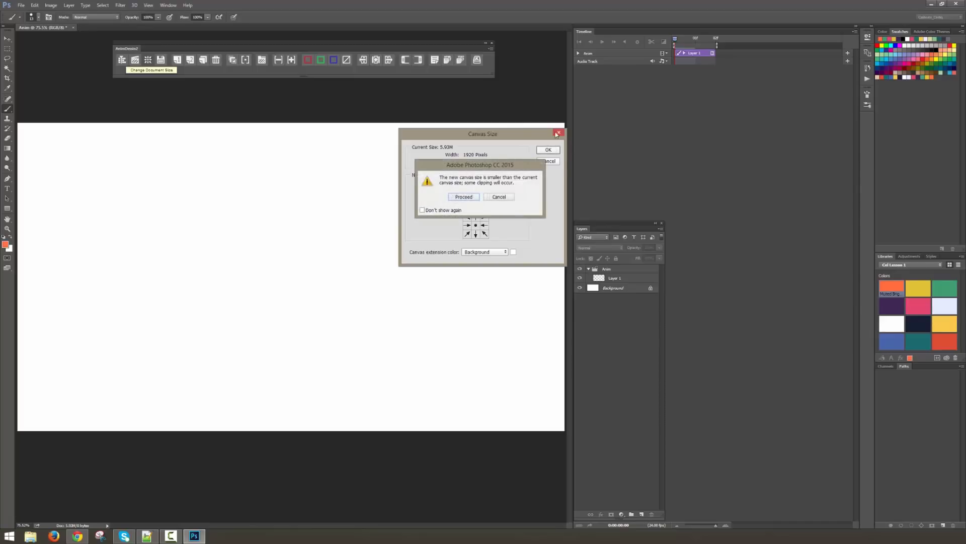
{"action": "left_click", "coordinate": [468, 197]}
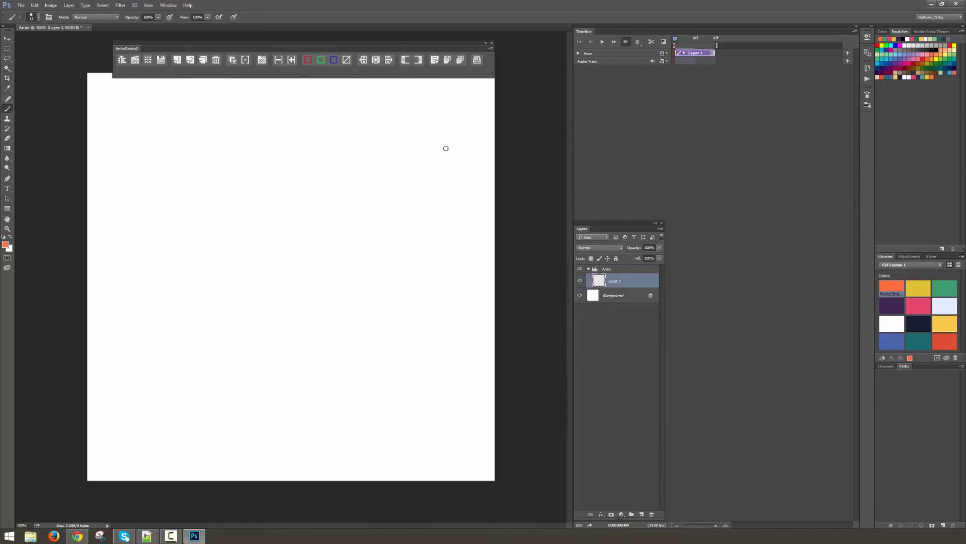
- Collapse the Anim group, add a new layer directly below it, and name that layer Candle Base
{"action": "left_click", "coordinate": [595, 270]}
{"action": "left_click", "coordinate": [588, 269]}
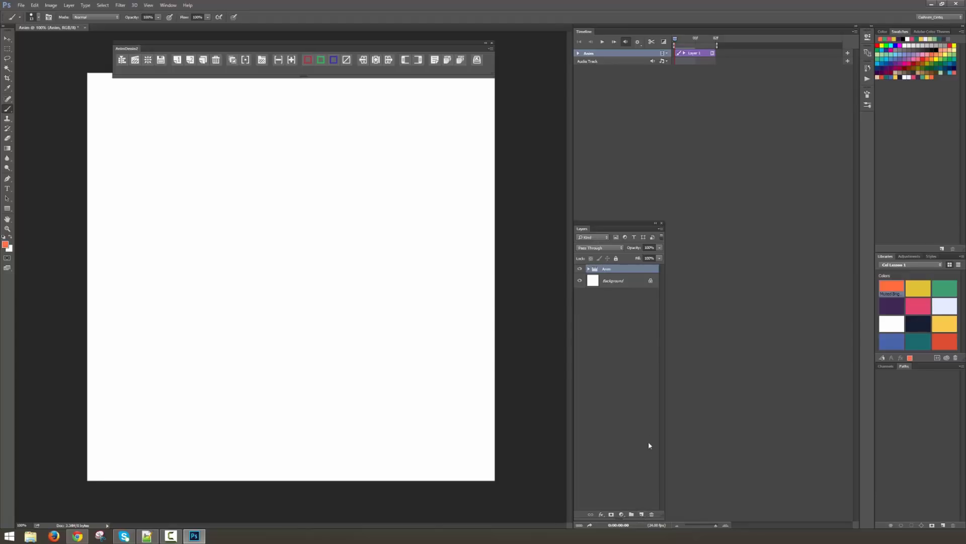
{"action": "left_click", "coordinate": [623, 344]}
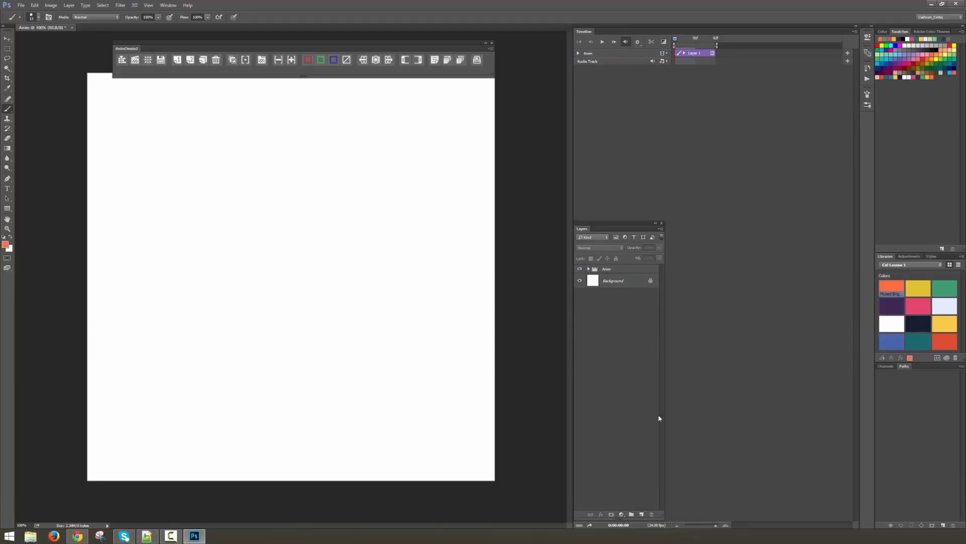
{"action": "left_click", "coordinate": [641, 514]}
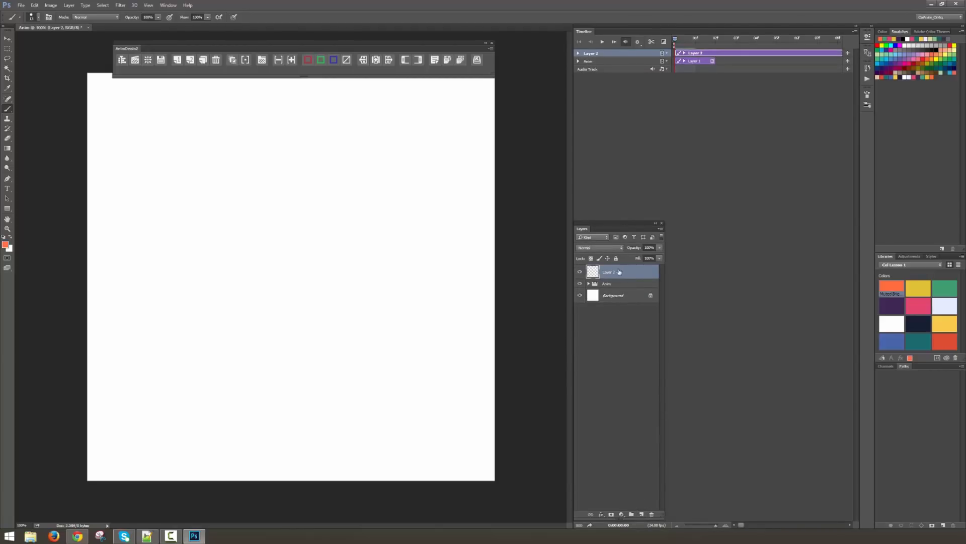
{"action": "left_click_drag", "start_coordinate": [624, 272], "coordinate": [625, 288]}
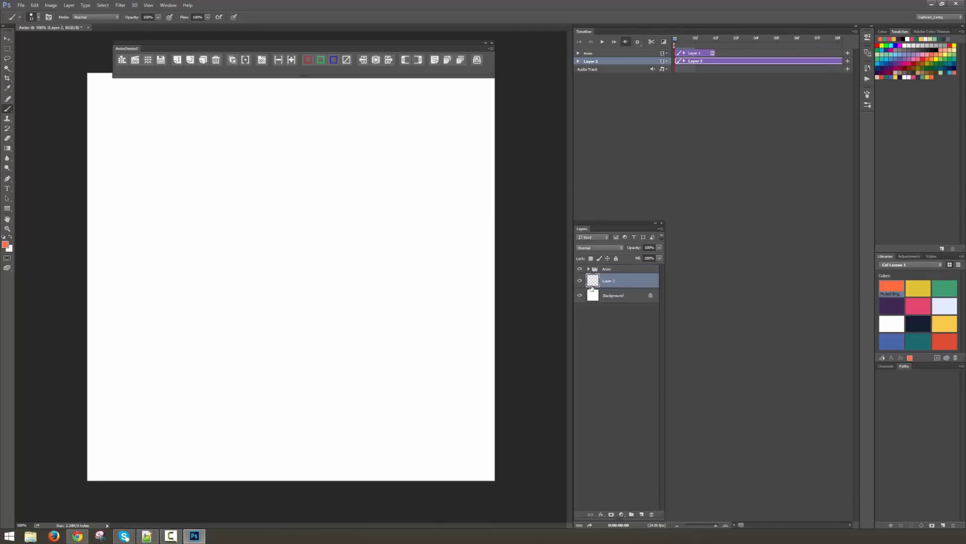
{"action": "double_click", "coordinate": [611, 281]}
{"action": "type", "text": "Cendle Base"}
{"action": "key", "text": "Return"}
- Draw a candle outline with a curved wick on the Candle Base layer in the library's dark purple
{"action": "left_click", "coordinate": [891, 304]}
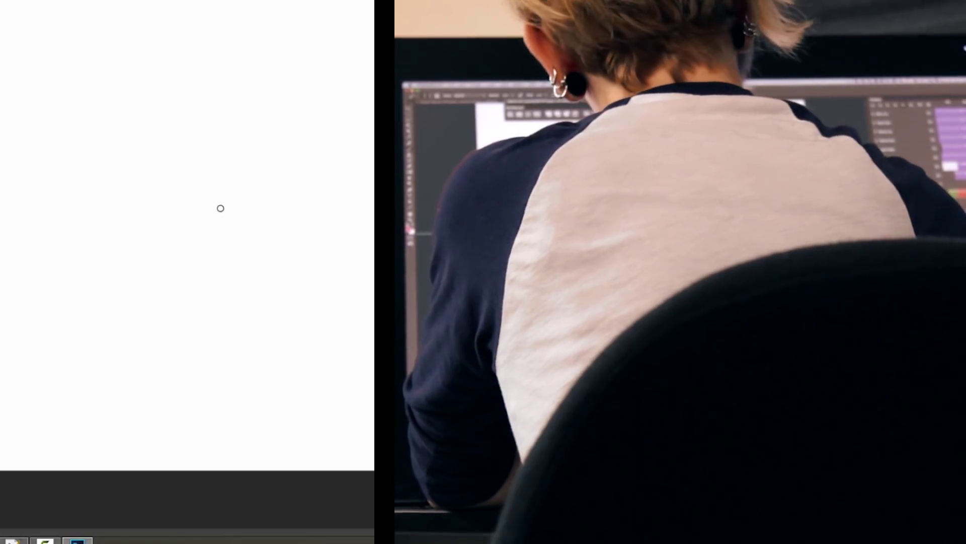
{"action": "left_click_drag", "start_coordinate": [295, 293], "coordinate": [308, 297]}
{"action": "left_click_drag", "start_coordinate": [145, 230], "coordinate": [171, 352]}
{"action": "left_click_drag", "start_coordinate": [237, 211], "coordinate": [248, 364]}
{"action": "mouse_move", "coordinate": [148, 369]}
{"action": "left_mouse_down"}
{"action": "mouse_move", "coordinate": [201, 375]}
{"action": "mouse_move", "coordinate": [258, 375]}
{"action": "left_mouse_up"}
{"action": "left_click_drag", "start_coordinate": [188, 217], "coordinate": [195, 183]}
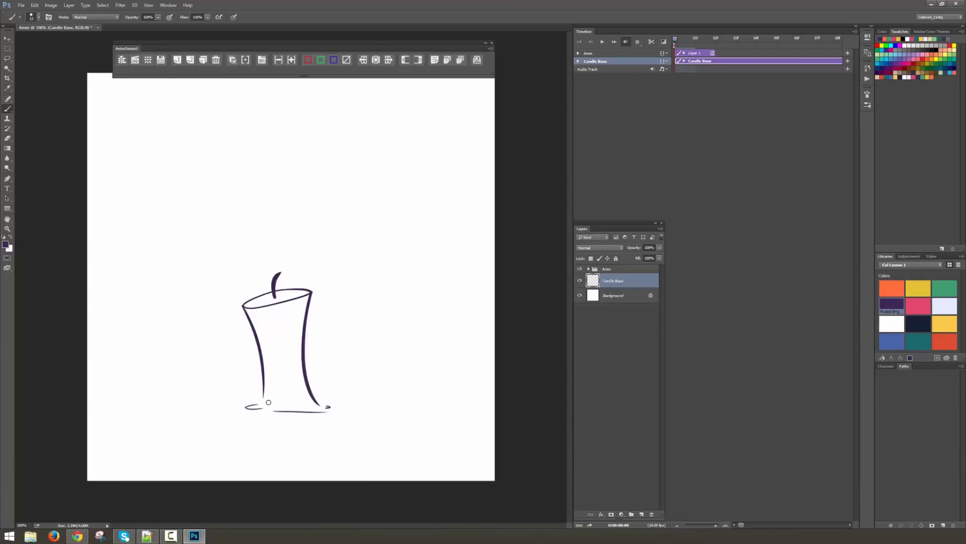
- Draw the short curved line at the candle's foot, undoing and redrawing trial strokes
{"action": "left_click_drag", "start_coordinate": [267, 402], "coordinate": [298, 402]}
{"action": "key", "text": "ctrl+z"}
{"action": "mouse_move", "coordinate": [270, 403]}
{"action": "left_mouse_down"}
{"action": "mouse_move", "coordinate": [308, 405]}
{"action": "mouse_move", "coordinate": [299, 407]}
{"action": "left_mouse_up"}
{"action": "key", "text": "ctrl+z"}
{"action": "left_click", "coordinate": [597, 267]}
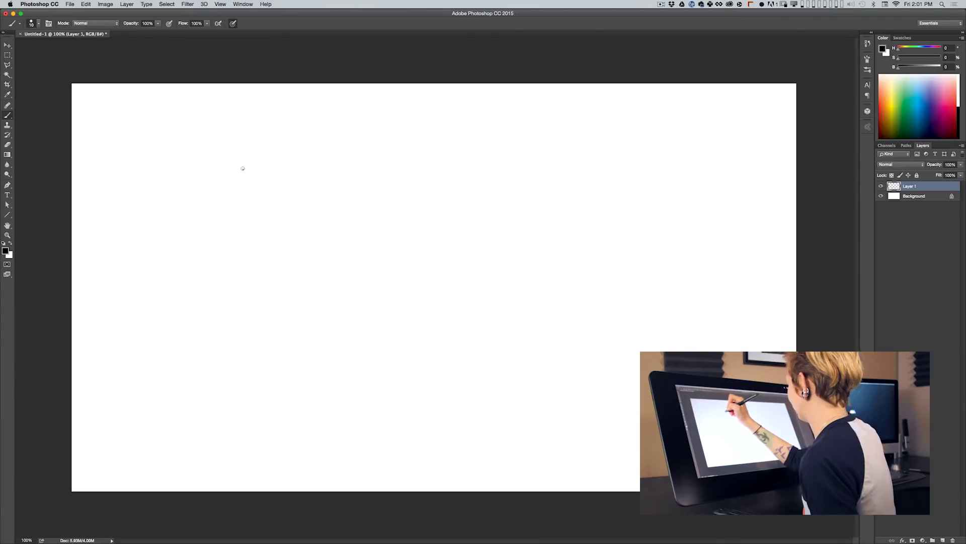
- Draw a uniform line, a pressure-tapered line and a wavy line across Layer 1 of the test document
{"action": "left_click_drag", "start_coordinate": [243, 168], "coordinate": [611, 159]}
{"action": "left_click_drag", "start_coordinate": [237, 240], "coordinate": [679, 255]}
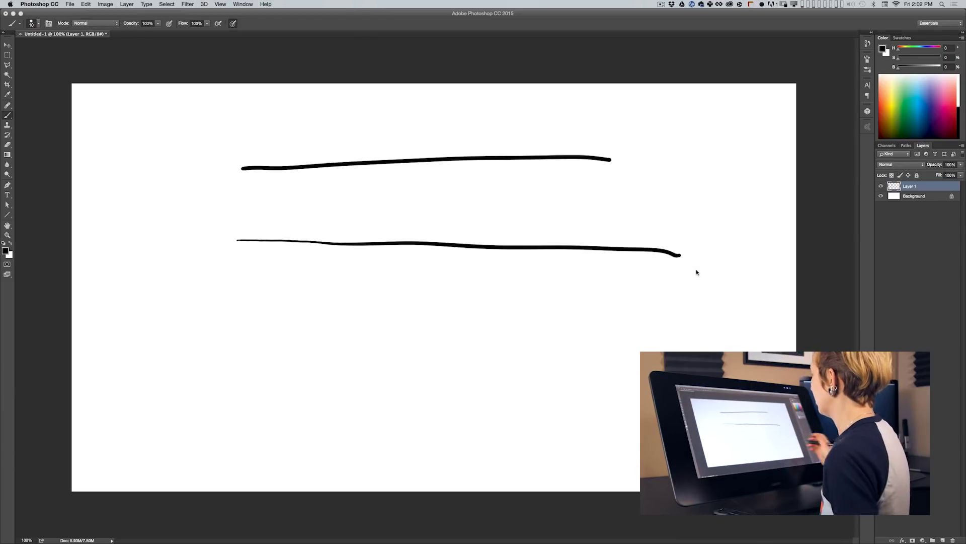
{"action": "mouse_move", "coordinate": [224, 325]}
{"action": "left_mouse_down"}
{"action": "mouse_move", "coordinate": [234, 316]}
{"action": "mouse_move", "coordinate": [319, 313]}
{"action": "mouse_move", "coordinate": [443, 328]}
{"action": "mouse_move", "coordinate": [705, 304]}
{"action": "left_mouse_up"}
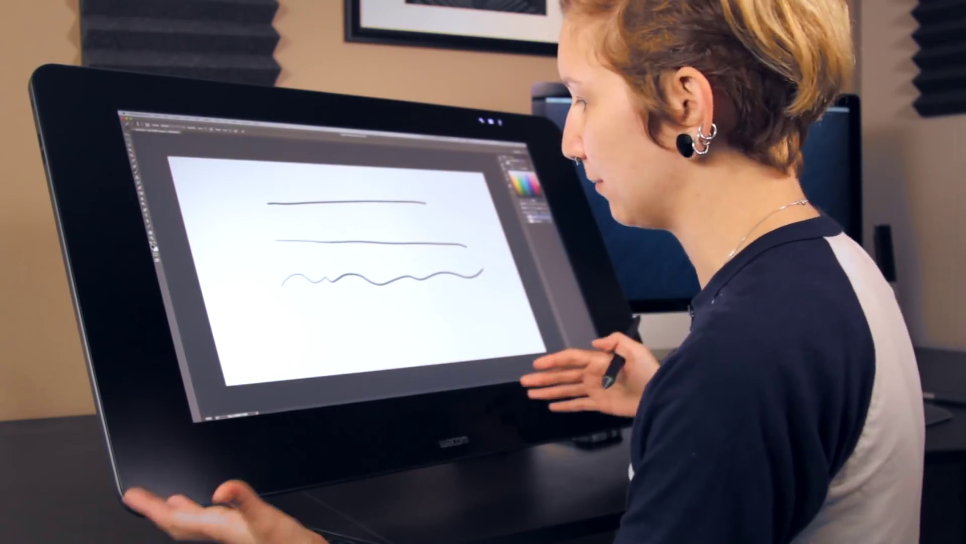
{"action": "key", "text": "ctrl+z"}
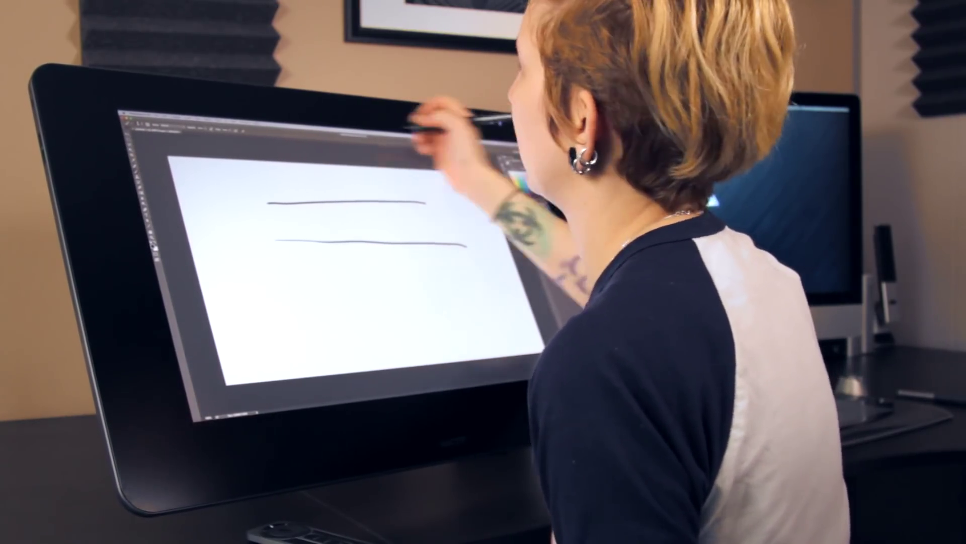
- Open and close the Brush settings, and draw a fourth wavy test stroke below the other lines
{"action": "left_click", "coordinate": [248, 120]}
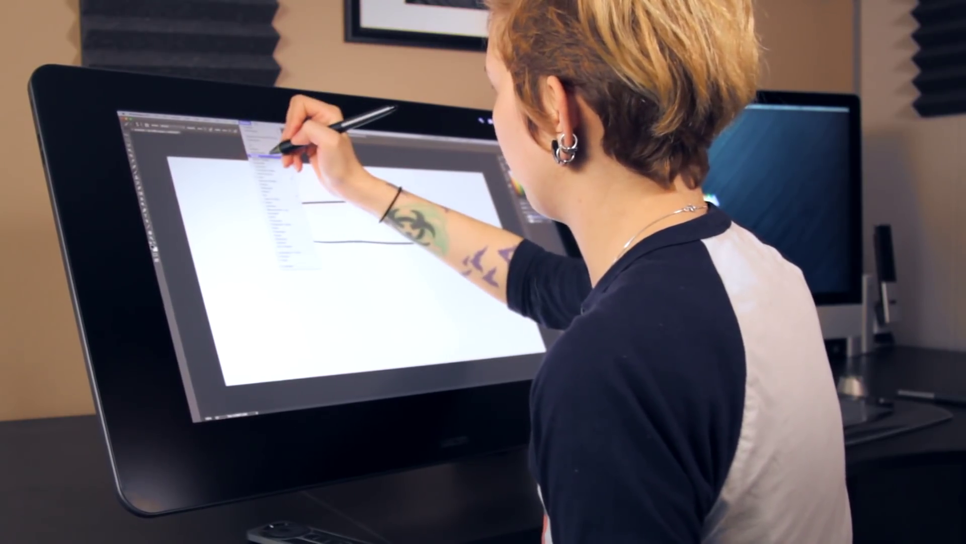
{"action": "left_click", "coordinate": [273, 160]}
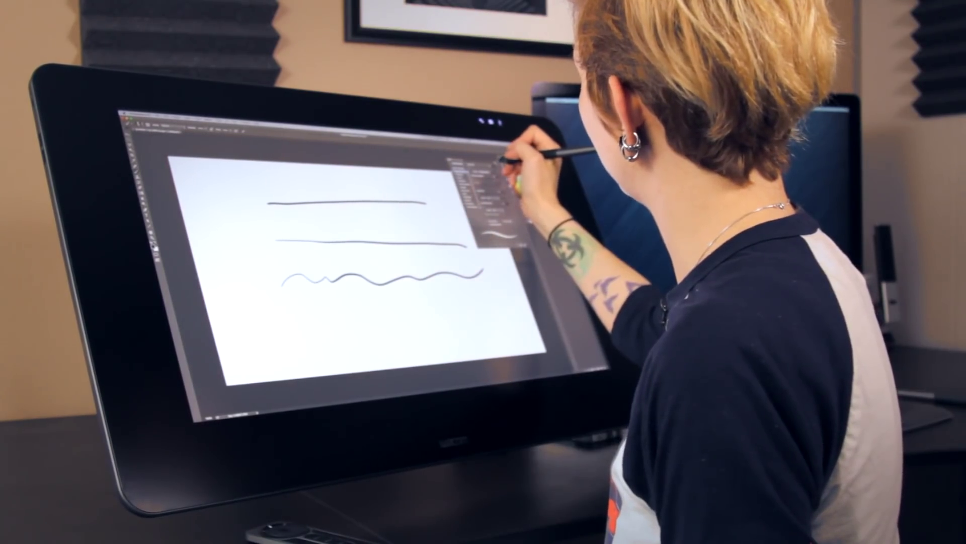
{"action": "left_click", "coordinate": [503, 160]}
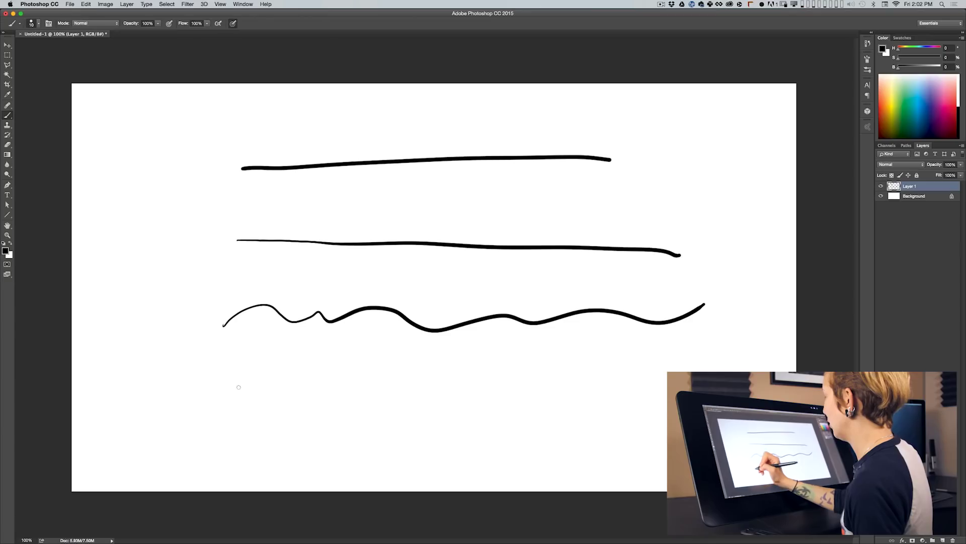
{"action": "mouse_move", "coordinate": [209, 410]}
{"action": "left_mouse_down"}
{"action": "mouse_move", "coordinate": [235, 390]}
{"action": "mouse_move", "coordinate": [257, 390]}
{"action": "mouse_move", "coordinate": [267, 404]}
{"action": "mouse_move", "coordinate": [320, 379]}
{"action": "mouse_move", "coordinate": [318, 398]}
{"action": "mouse_move", "coordinate": [341, 403]}
{"action": "mouse_move", "coordinate": [390, 382]}
{"action": "mouse_move", "coordinate": [393, 403]}
{"action": "left_mouse_up"}
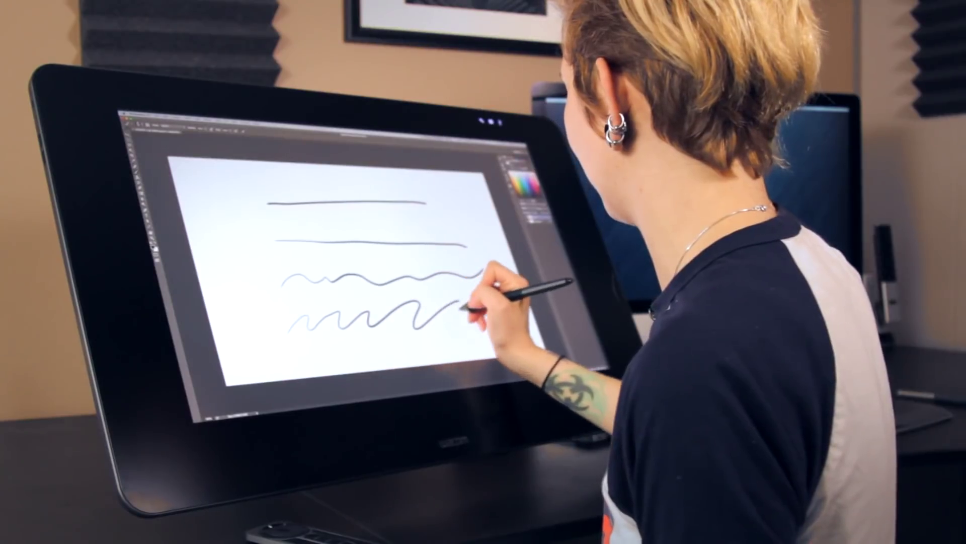
{"action": "mouse_move", "coordinate": [460, 307]}
{"action": "left_mouse_down"}
{"action": "mouse_move", "coordinate": [495, 299]}
{"action": "mouse_move", "coordinate": [493, 321]}
{"action": "mouse_move", "coordinate": [533, 304]}
{"action": "left_mouse_up"}
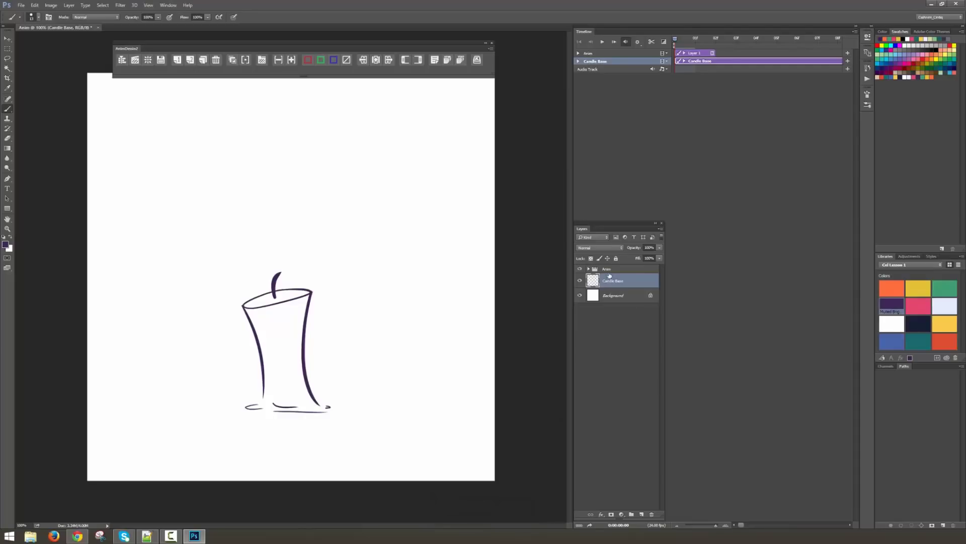
- Draw an orange flame with a smaller inner flame above the candle's wick on Layer 1 of the Anim group
{"action": "left_click", "coordinate": [609, 269]}
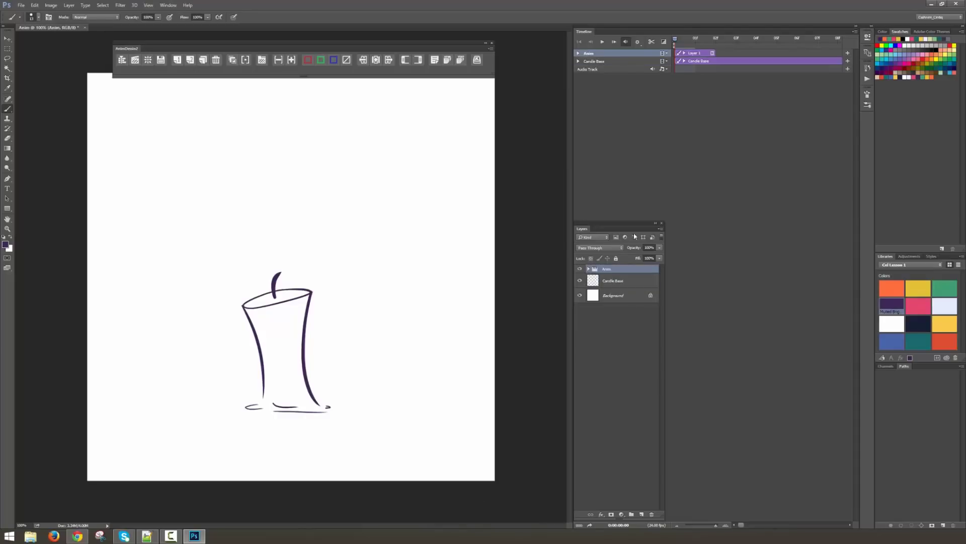
{"action": "left_click", "coordinate": [590, 269]}
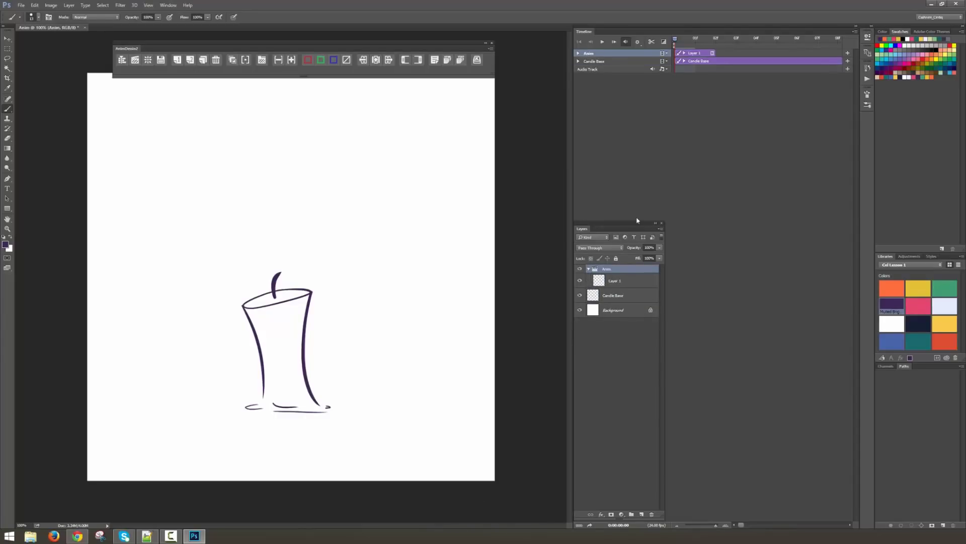
{"action": "left_click", "coordinate": [619, 283]}
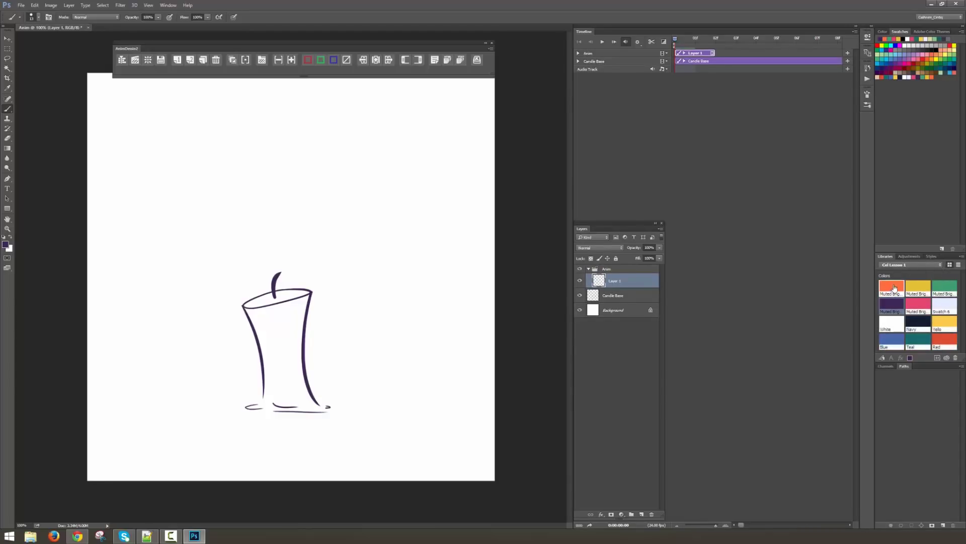
{"action": "left_click", "coordinate": [890, 288]}
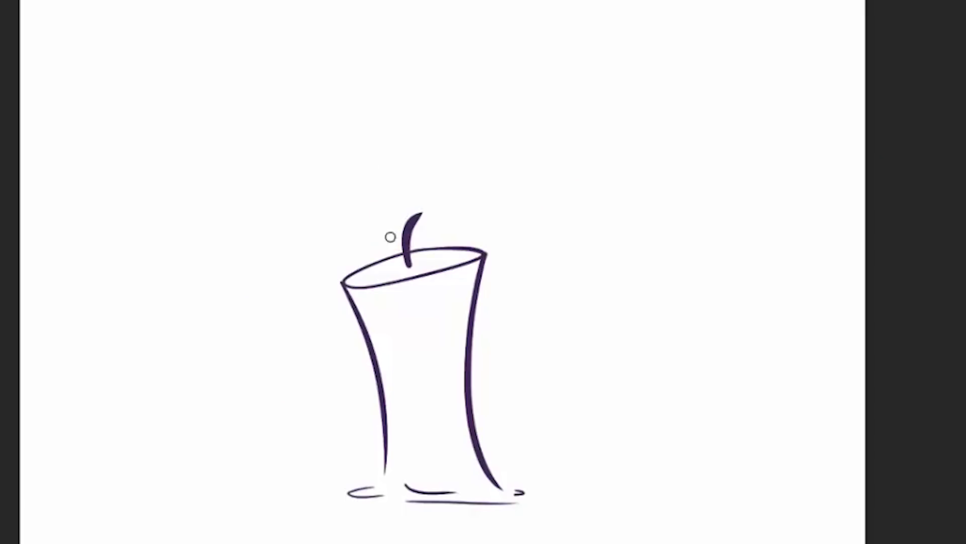
{"action": "mouse_move", "coordinate": [266, 282]}
{"action": "left_mouse_down"}
{"action": "mouse_move", "coordinate": [269, 227]}
{"action": "mouse_move", "coordinate": [296, 269]}
{"action": "mouse_move", "coordinate": [285, 282]}
{"action": "left_mouse_up"}
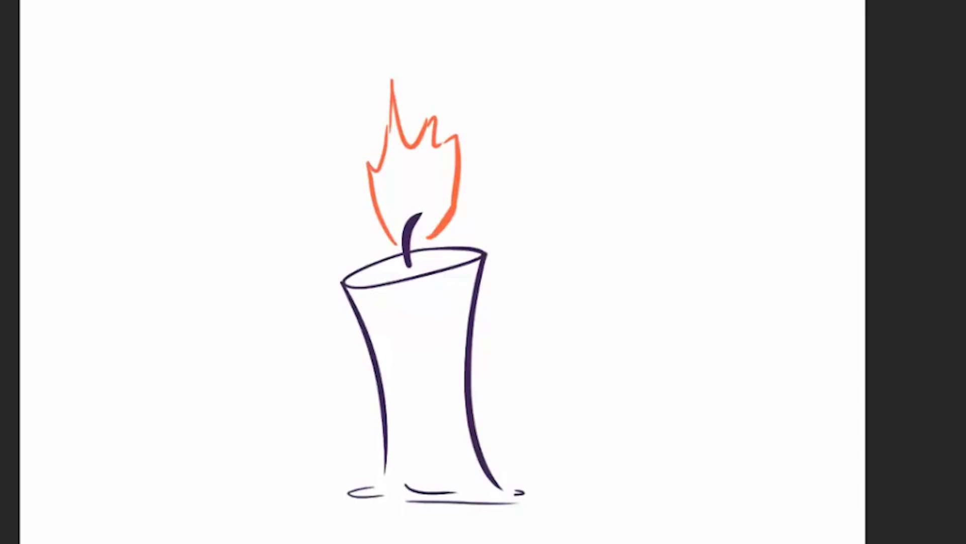
{"action": "mouse_move", "coordinate": [400, 224]}
{"action": "left_mouse_down"}
{"action": "mouse_move", "coordinate": [400, 187]}
{"action": "mouse_move", "coordinate": [416, 174]}
{"action": "mouse_move", "coordinate": [428, 218]}
{"action": "left_mouse_up"}
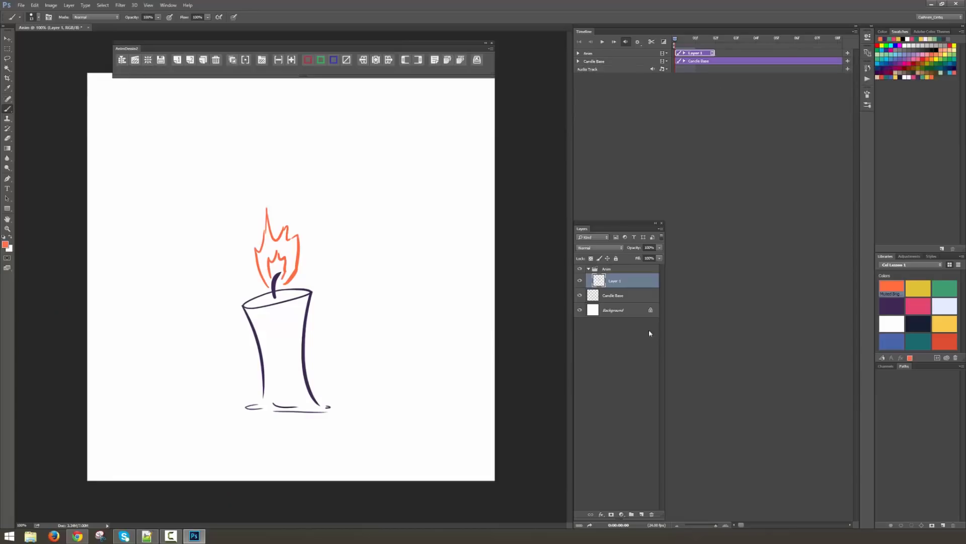
- Add a 2f exposure frame, turn on onion skins, and draw a slightly varied orange flame over the first one
{"action": "left_click", "coordinate": [190, 60]}
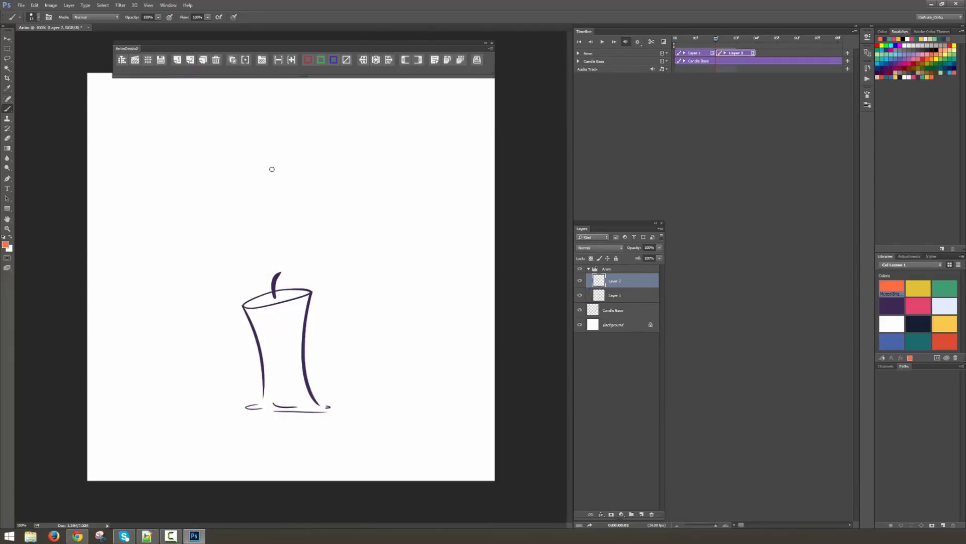
{"action": "left_click", "coordinate": [233, 60]}
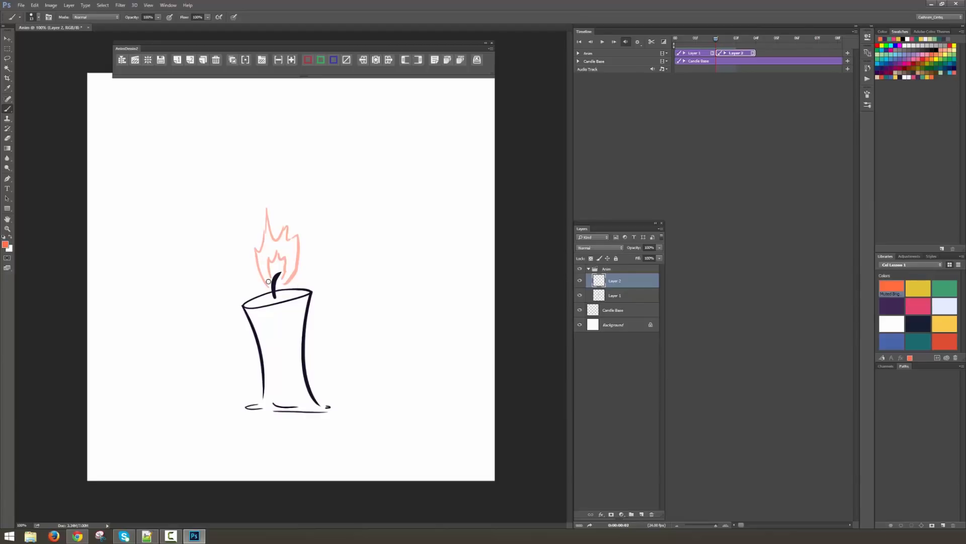
{"action": "mouse_move", "coordinate": [267, 286]}
{"action": "left_mouse_down"}
{"action": "mouse_move", "coordinate": [262, 221]}
{"action": "mouse_move", "coordinate": [284, 235]}
{"action": "mouse_move", "coordinate": [300, 264]}
{"action": "mouse_move", "coordinate": [271, 276]}
{"action": "mouse_move", "coordinate": [288, 257]}
{"action": "mouse_move", "coordinate": [283, 278]}
{"action": "left_mouse_up"}
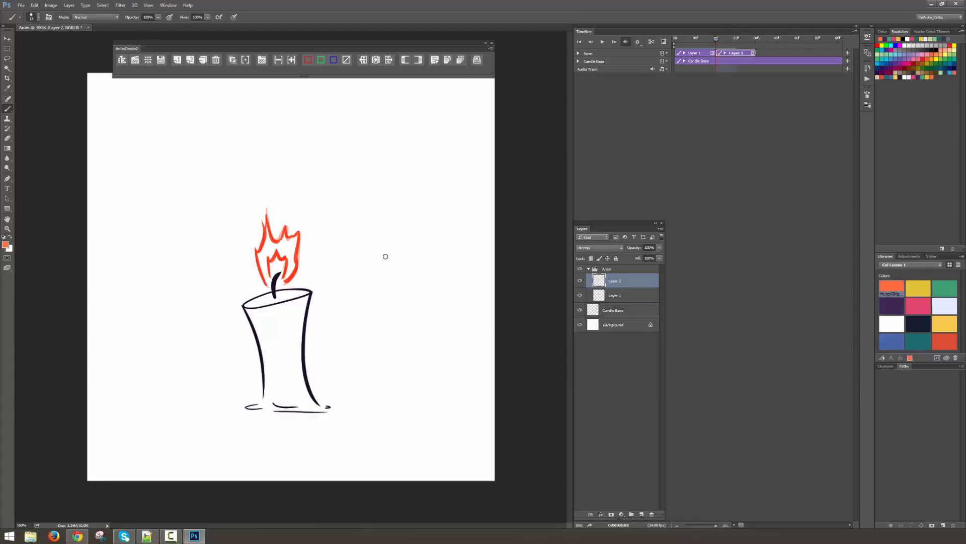
- Add another flame frame and sketch a differently shaped outer and inner flame above the wick
{"action": "left_click", "coordinate": [177, 59]}
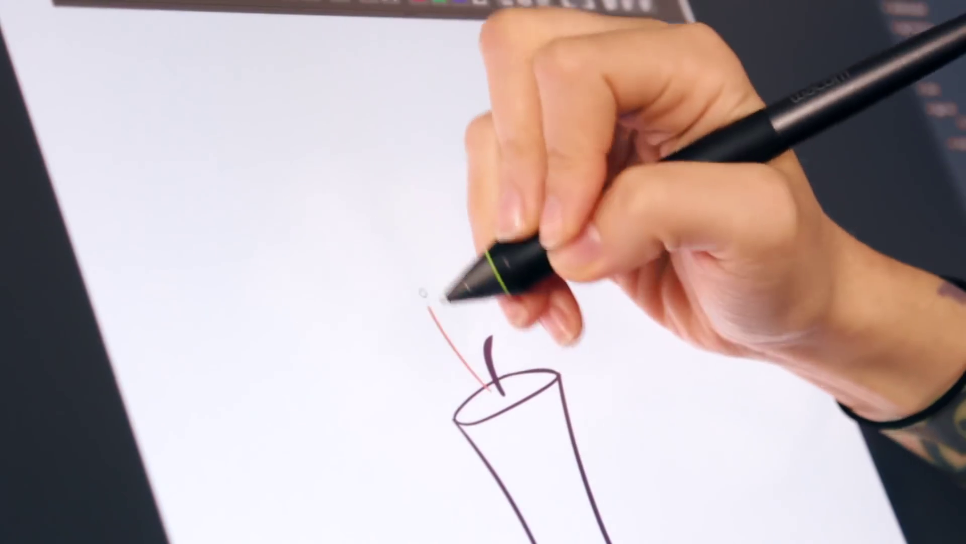
{"action": "left_click_drag", "start_coordinate": [435, 245], "coordinate": [436, 202]}
{"action": "left_click_drag", "start_coordinate": [435, 186], "coordinate": [526, 342]}
{"action": "left_click_drag", "start_coordinate": [528, 343], "coordinate": [530, 370]}
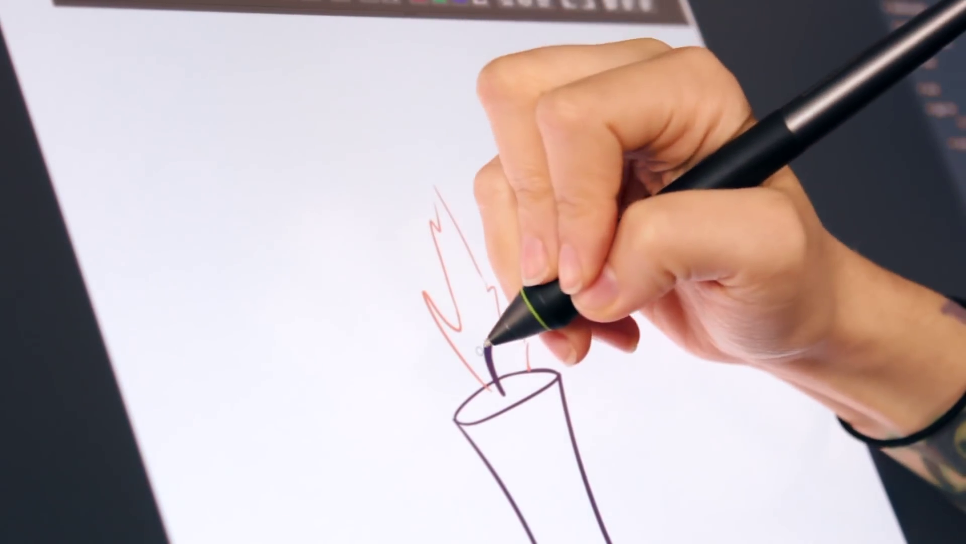
{"action": "left_click_drag", "start_coordinate": [479, 349], "coordinate": [482, 331]}
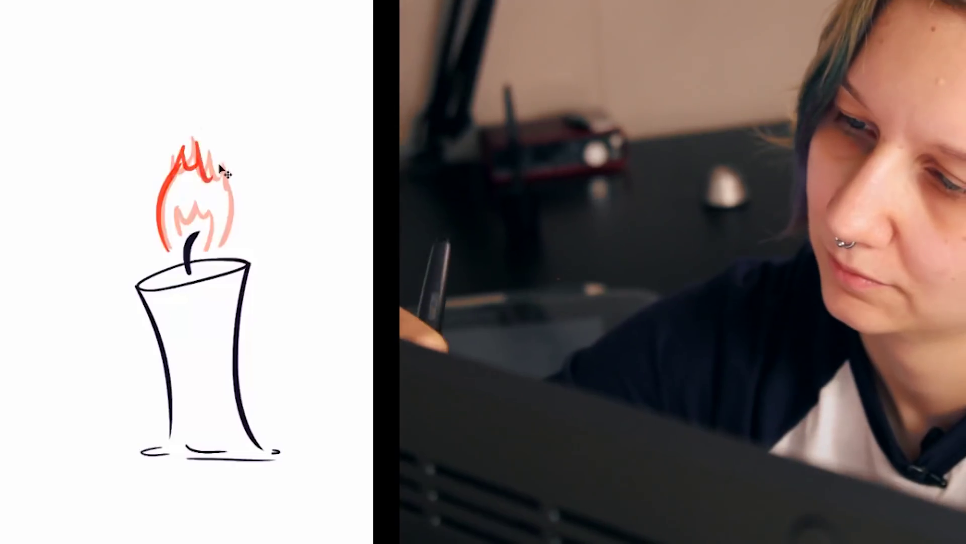
- Draw a varied orange flame on each further 2f frame through Layer 12, and turn off onion skins
{"action": "mouse_move", "coordinate": [198, 144]}
{"action": "left_mouse_down"}
{"action": "mouse_move", "coordinate": [209, 160]}
{"action": "mouse_move", "coordinate": [221, 247]}
{"action": "left_mouse_up"}
{"action": "mouse_move", "coordinate": [178, 234]}
{"action": "left_mouse_down"}
{"action": "mouse_move", "coordinate": [207, 249]}
{"action": "mouse_move", "coordinate": [225, 214]}
{"action": "mouse_move", "coordinate": [219, 250]}
{"action": "left_mouse_up"}
{"action": "left_click_drag", "start_coordinate": [176, 235], "coordinate": [210, 246]}
{"action": "mouse_move", "coordinate": [151, 254]}
{"action": "left_mouse_down"}
{"action": "mouse_move", "coordinate": [193, 136]}
{"action": "mouse_move", "coordinate": [227, 237]}
{"action": "left_mouse_up"}
{"action": "mouse_move", "coordinate": [171, 221]}
{"action": "left_mouse_down"}
{"action": "mouse_move", "coordinate": [209, 245]}
{"action": "mouse_move", "coordinate": [190, 155]}
{"action": "mouse_move", "coordinate": [222, 251]}
{"action": "left_mouse_up"}
{"action": "mouse_move", "coordinate": [174, 234]}
{"action": "left_mouse_down"}
{"action": "mouse_move", "coordinate": [209, 245]}
{"action": "mouse_move", "coordinate": [187, 143]}
{"action": "left_mouse_up"}
{"action": "mouse_move", "coordinate": [187, 143]}
{"action": "left_mouse_down"}
{"action": "mouse_move", "coordinate": [221, 251]}
{"action": "mouse_move", "coordinate": [207, 245]}
{"action": "mouse_move", "coordinate": [187, 143]}
{"action": "left_mouse_up"}
{"action": "mouse_move", "coordinate": [187, 143]}
{"action": "left_mouse_down"}
{"action": "mouse_move", "coordinate": [222, 250]}
{"action": "mouse_move", "coordinate": [209, 245]}
{"action": "left_mouse_up"}
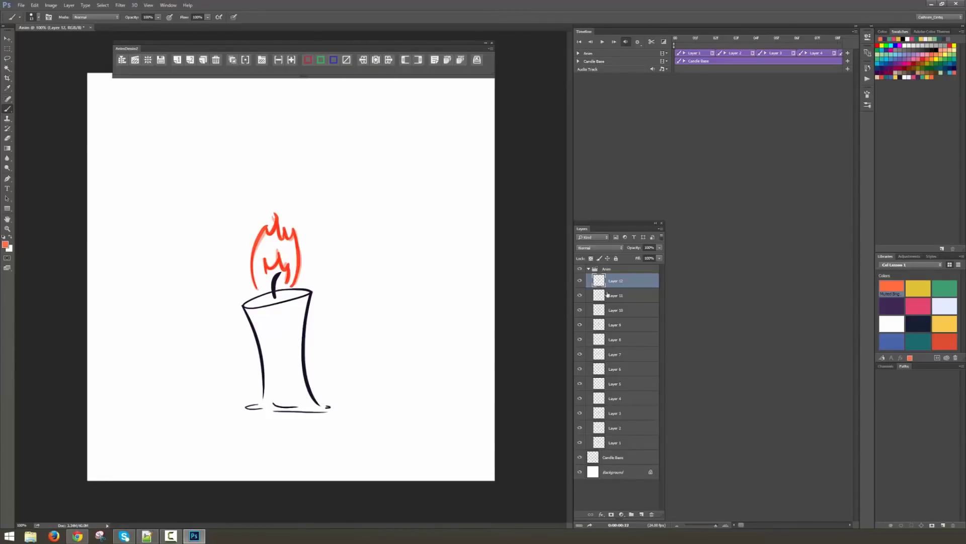
{"action": "left_click", "coordinate": [233, 60]}
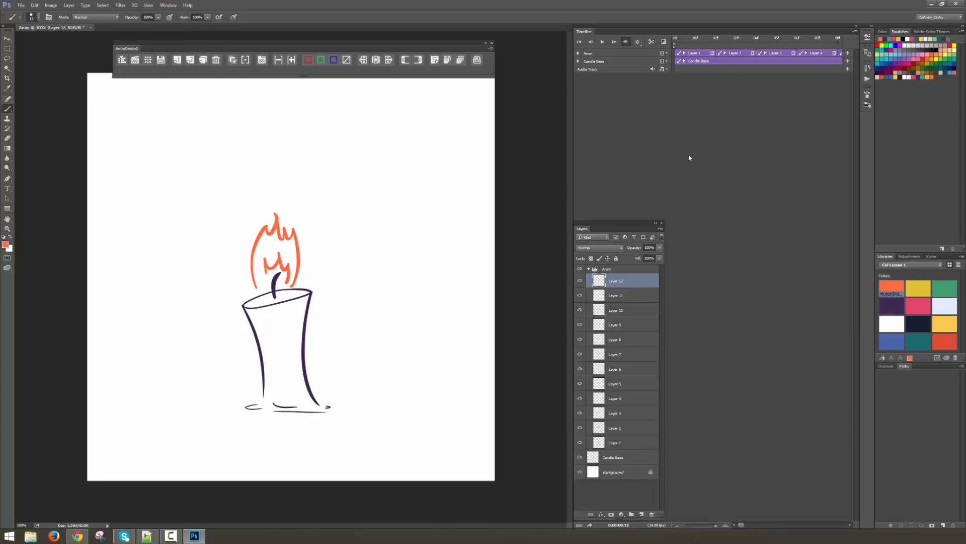
- Set the end of the work area to 01:00f, right after the last flame frame
{"action": "left_click", "coordinate": [676, 525]}
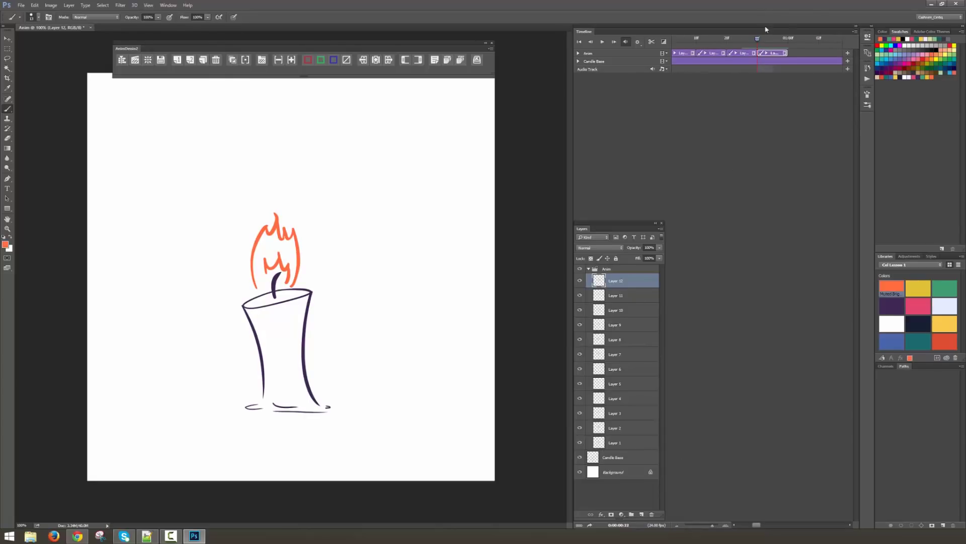
{"action": "left_click", "coordinate": [768, 39]}
{"action": "key", "text": "space"}
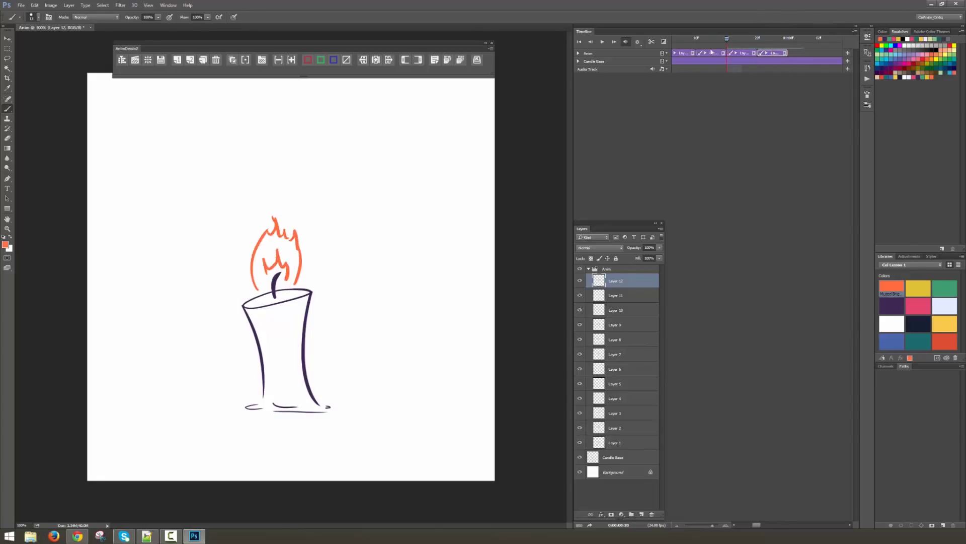
{"action": "left_click", "coordinate": [677, 525]}
{"action": "left_click_drag", "start_coordinate": [689, 44], "coordinate": [826, 39]}
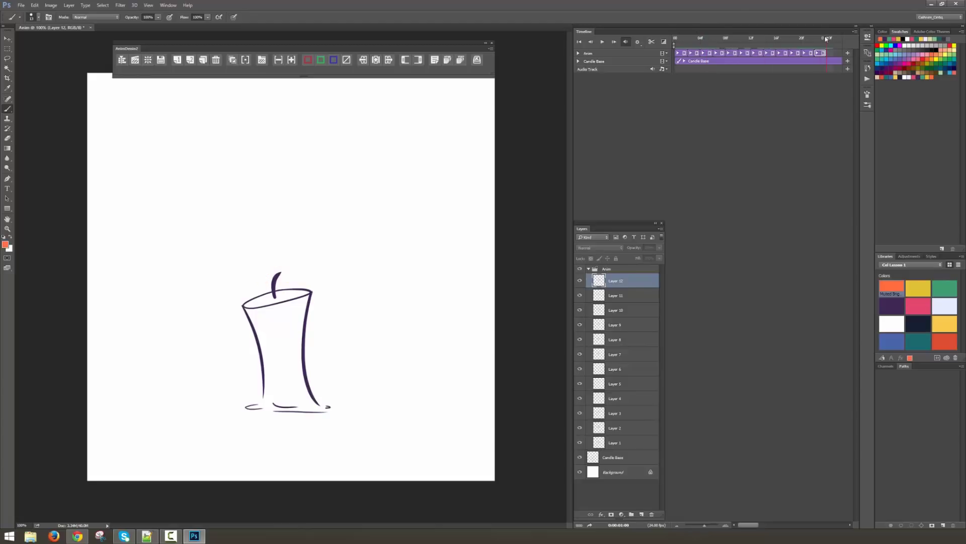
{"action": "left_click", "coordinate": [418, 60]}
- Play back the flame animation within the work area and scrub through its frames back to the start
{"action": "left_click", "coordinate": [603, 43]}
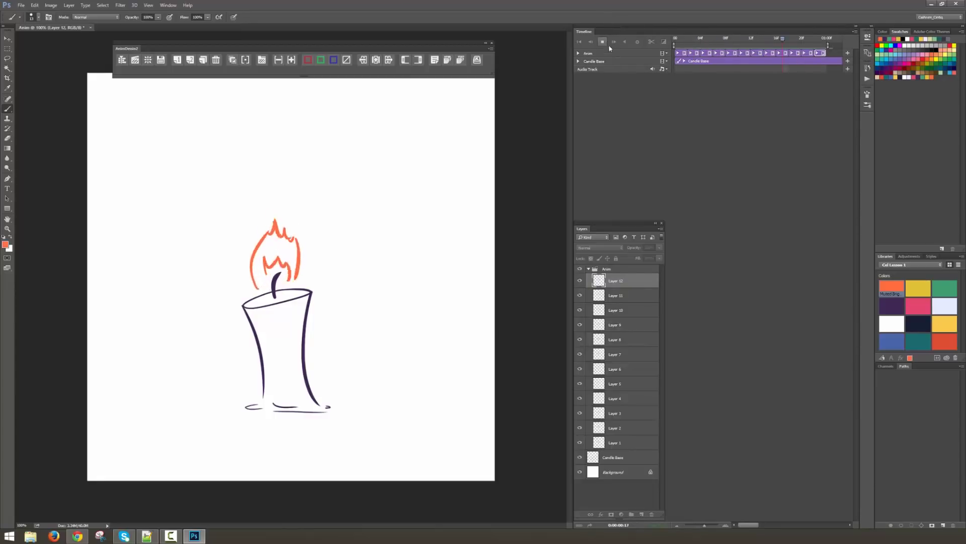
{"action": "left_click", "coordinate": [603, 42]}
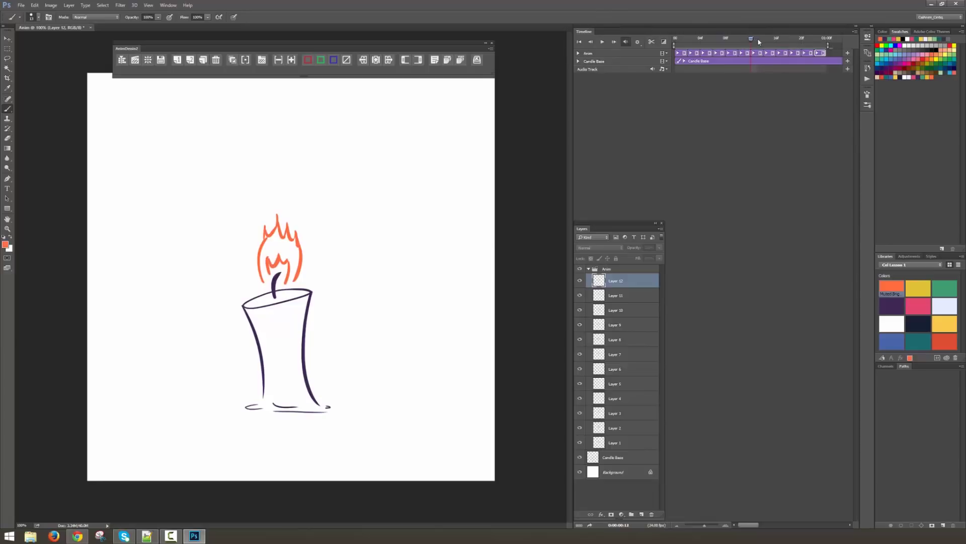
{"action": "mouse_move", "coordinate": [784, 44]}
{"action": "left_mouse_down"}
{"action": "mouse_move", "coordinate": [836, 40]}
{"action": "mouse_move", "coordinate": [783, 40]}
{"action": "left_mouse_up"}
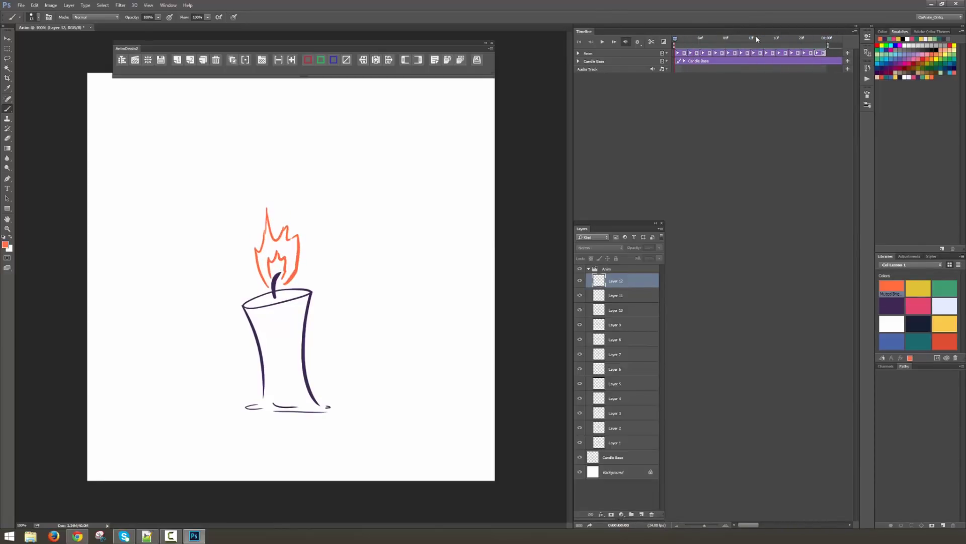
{"action": "key", "text": "space"}
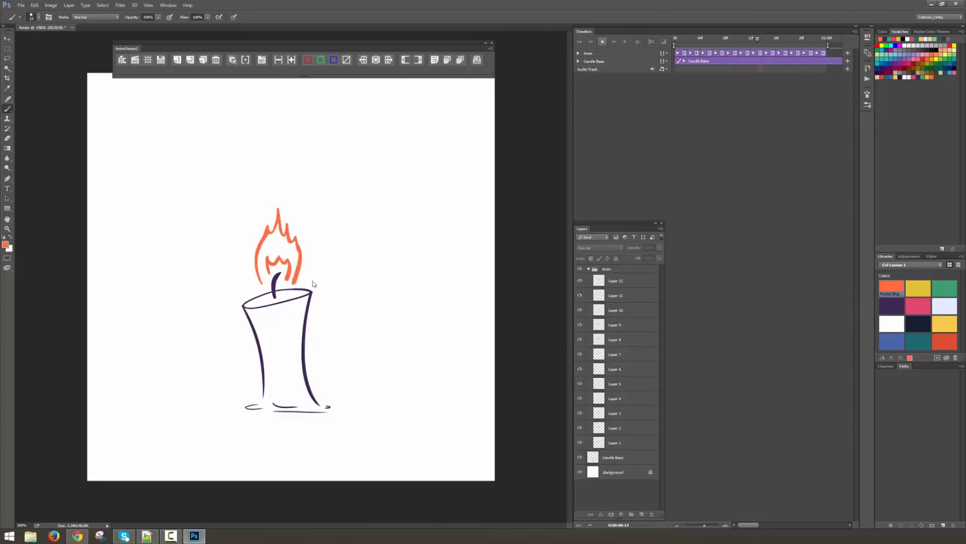
{"action": "key", "text": "space"}
{"action": "mouse_move", "coordinate": [803, 38]}
{"action": "left_mouse_down"}
{"action": "mouse_move", "coordinate": [677, 42]}
{"action": "mouse_move", "coordinate": [818, 37]}
{"action": "left_mouse_up"}
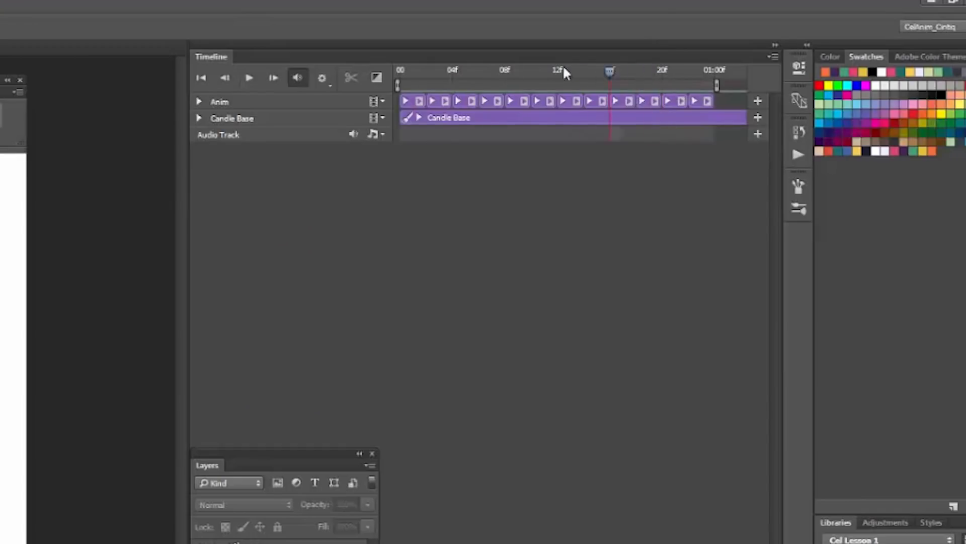
{"action": "left_click_drag", "start_coordinate": [698, 70], "coordinate": [386, 143]}
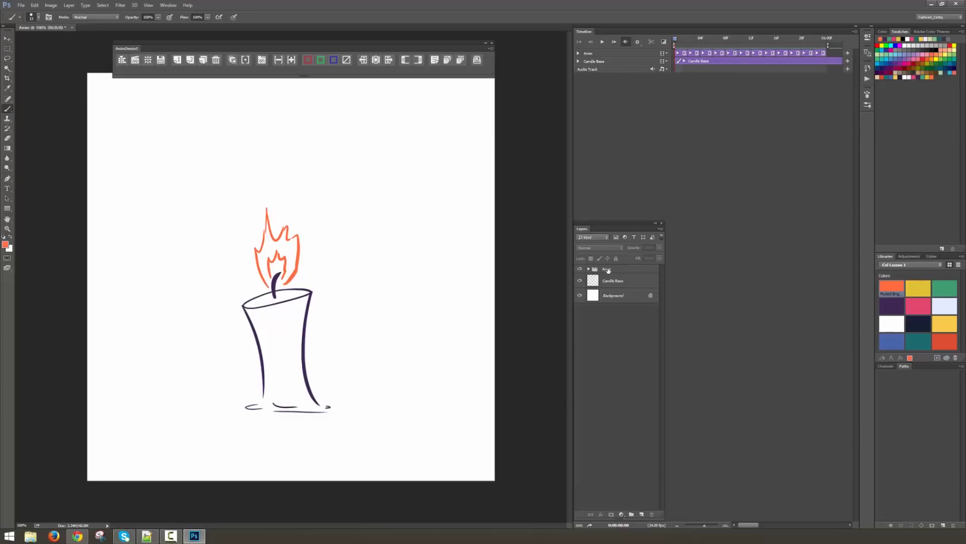
- Put the Anim video group inside a new layer group named Fire
{"action": "left_click", "coordinate": [608, 269]}
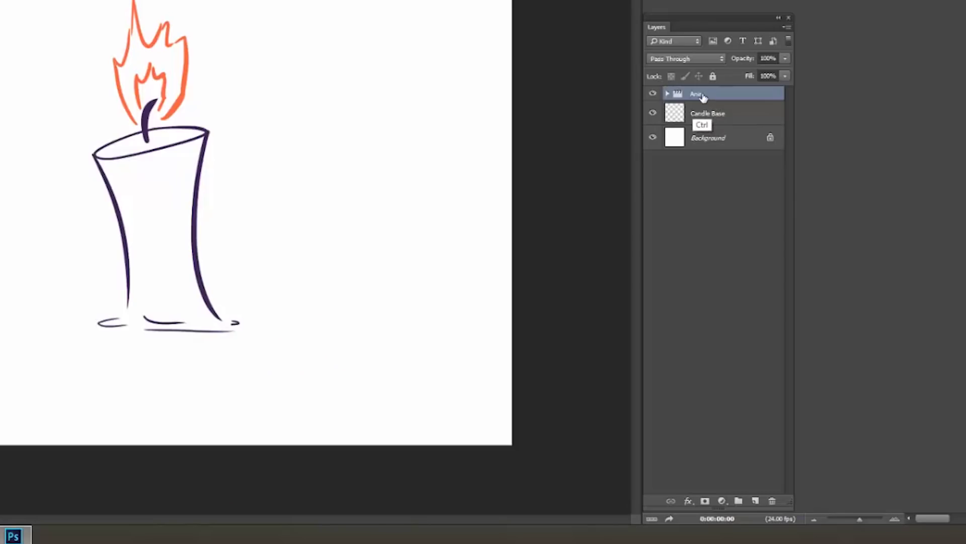
{"action": "key", "text": "ctrl+g"}
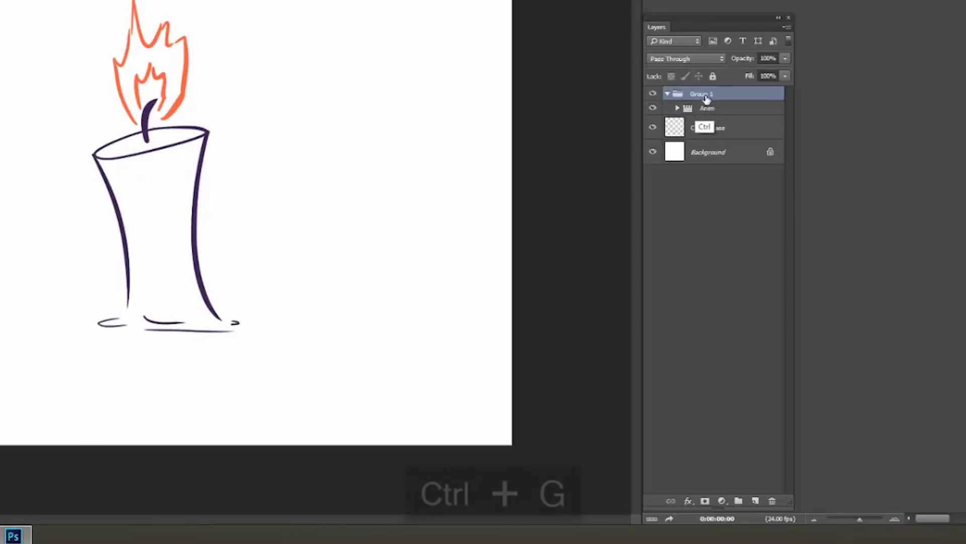
{"action": "double_click", "coordinate": [714, 95]}
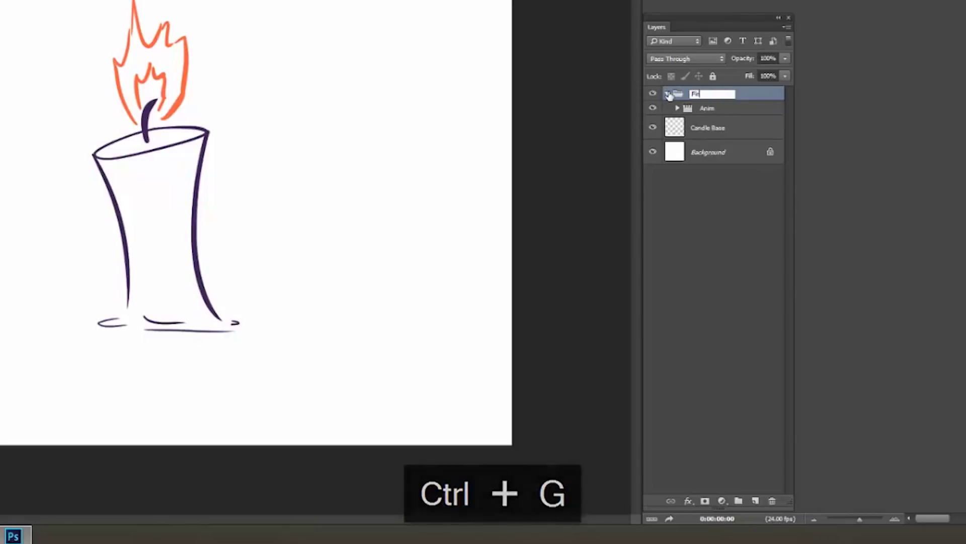
{"action": "type", "text": "Fire"}
{"action": "key", "text": "Return"}
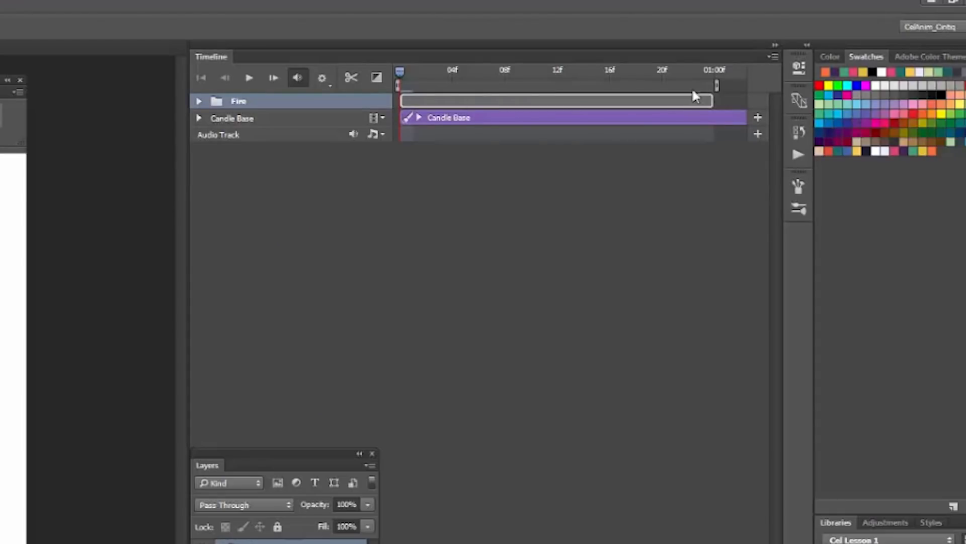
- Try sliding the Fire group's clip along the timeline, keeping it starting at the first frame, and scrub the opening frames
{"action": "mouse_move", "coordinate": [662, 104]}
{"action": "left_mouse_down"}
{"action": "mouse_move", "coordinate": [738, 97]}
{"action": "mouse_move", "coordinate": [586, 97]}
{"action": "mouse_move", "coordinate": [701, 97]}
{"action": "mouse_move", "coordinate": [653, 99]}
{"action": "left_mouse_up"}
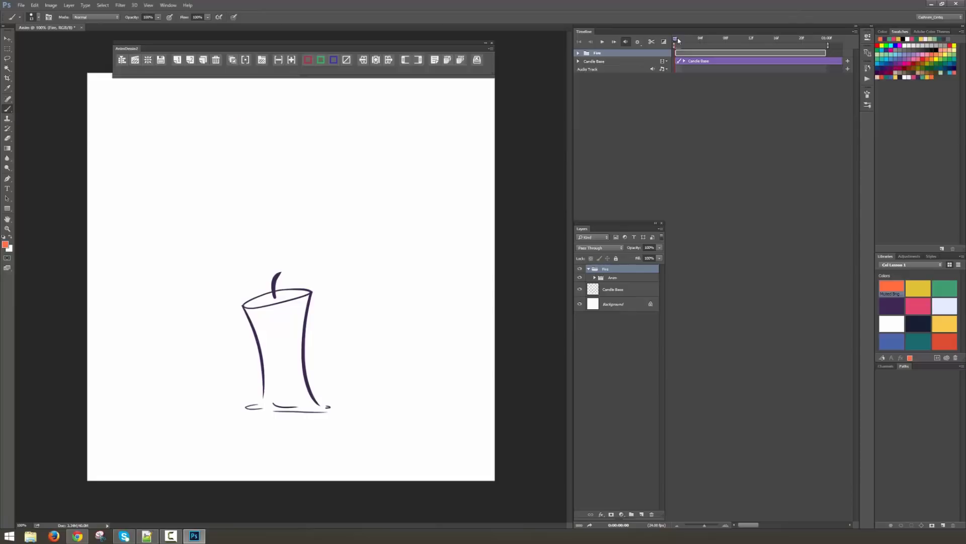
{"action": "left_click_drag", "start_coordinate": [401, 71], "coordinate": [417, 71]}
{"action": "left_click_drag", "start_coordinate": [685, 38], "coordinate": [676, 40]}
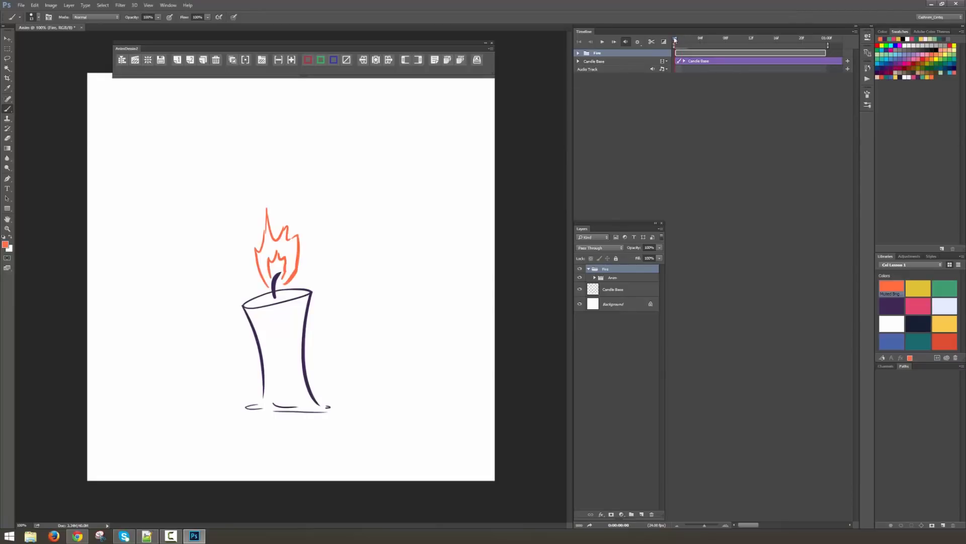
- Collapse the Fire group, duplicate it with its Anim video group, and expand the copy
{"action": "left_click", "coordinate": [612, 278]}
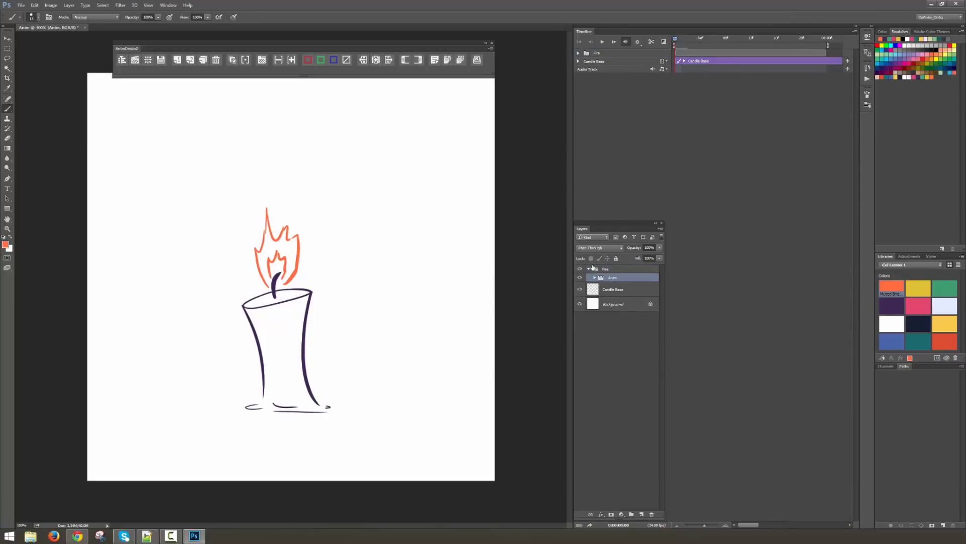
{"action": "left_click", "coordinate": [589, 269]}
{"action": "left_click_drag", "start_coordinate": [614, 269], "coordinate": [641, 514]}
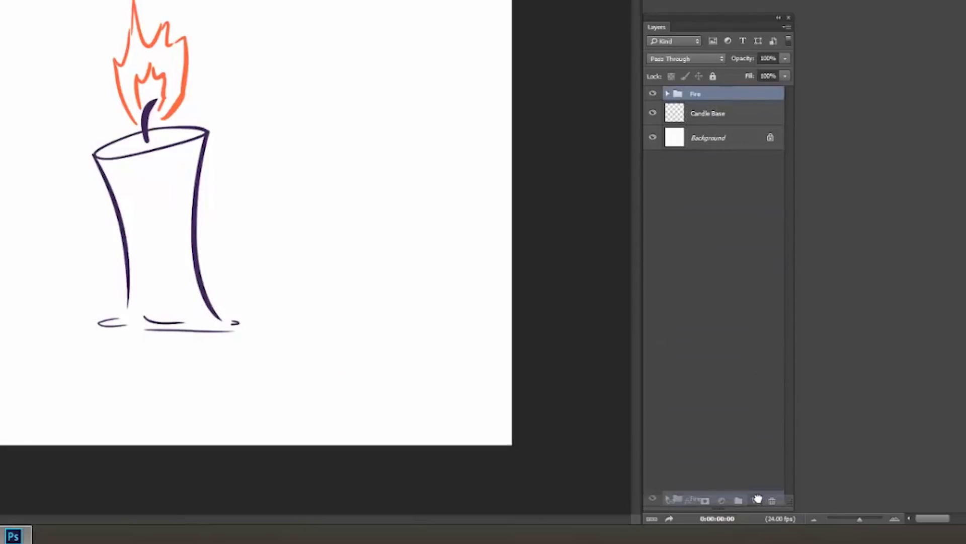
{"action": "left_click", "coordinate": [667, 94]}
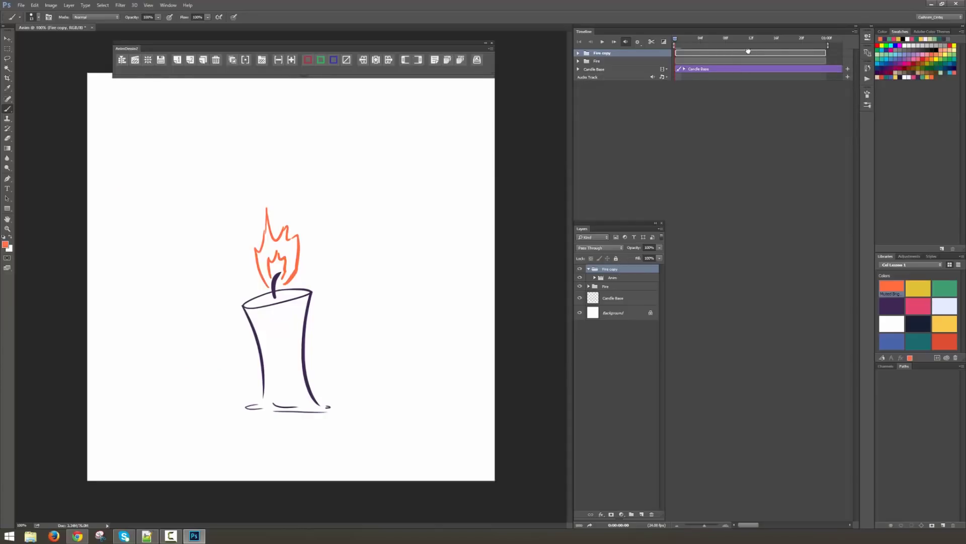
- Place the Fire copy clip directly after the Fire clip, extend the work area to 02:00f, and play both cycles
{"action": "left_click_drag", "start_coordinate": [749, 51], "coordinate": [838, 53]}
{"action": "left_click_drag", "start_coordinate": [735, 102], "coordinate": [726, 102]}
{"action": "left_click_drag", "start_coordinate": [518, 543], "coordinate": [500, 543]}
{"action": "left_click_drag", "start_coordinate": [554, 84], "coordinate": [705, 85]}
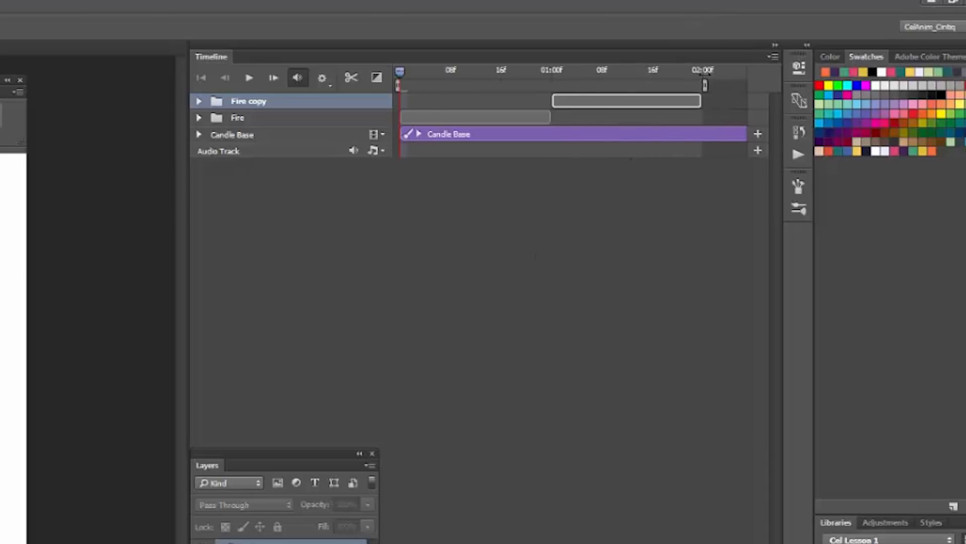
{"action": "left_click", "coordinate": [251, 78]}
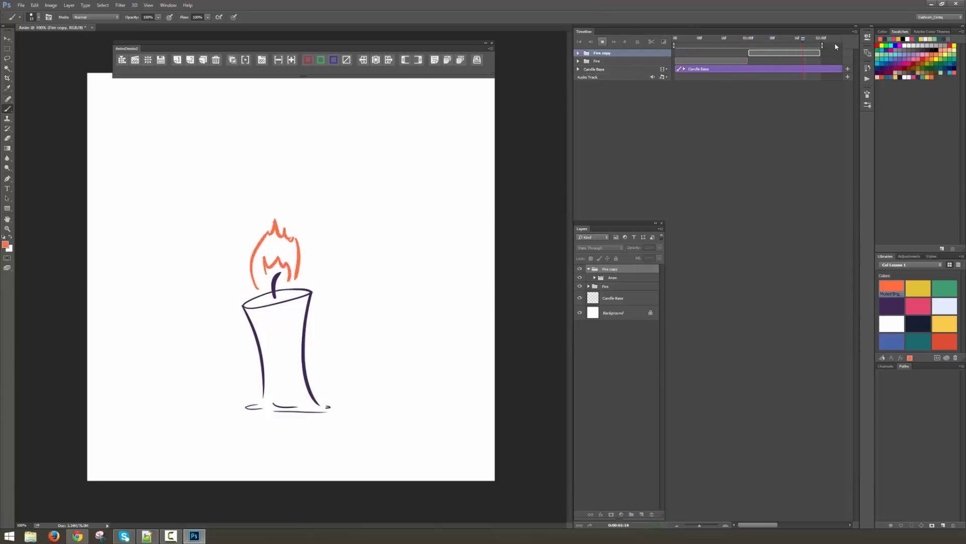
{"action": "key", "text": "space"}
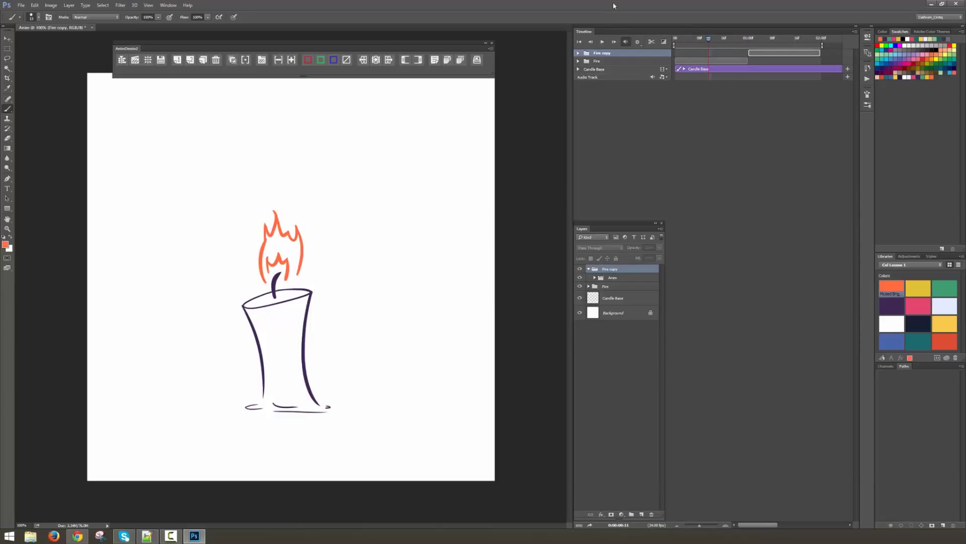
- Expand the Fire copy's Anim group in the layers and timeline, and examine which frames Layer 1 and Layer 12 occupy
{"action": "left_click", "coordinate": [594, 277]}
{"action": "left_click", "coordinate": [643, 289]}
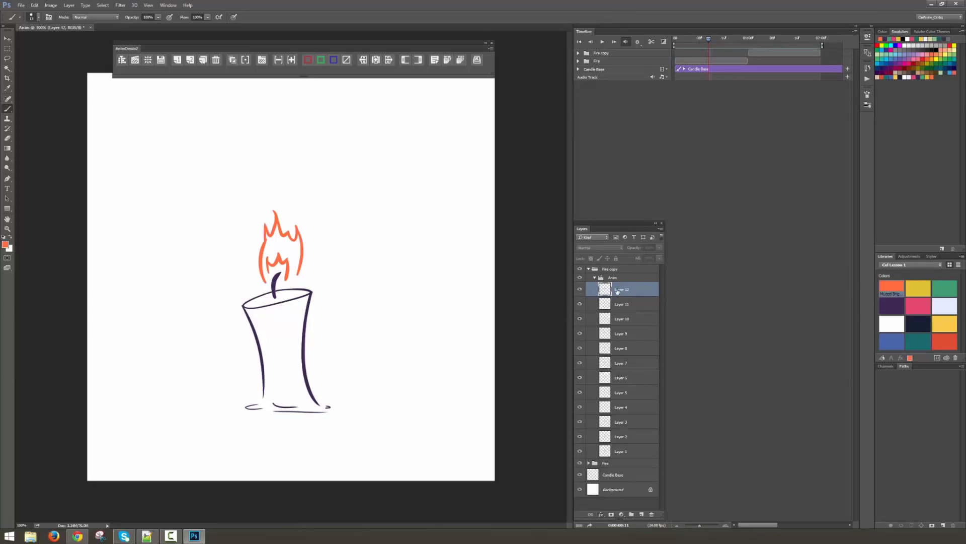
{"action": "mouse_move", "coordinate": [708, 39]}
{"action": "left_mouse_down"}
{"action": "mouse_move", "coordinate": [821, 39]}
{"action": "mouse_move", "coordinate": [750, 50]}
{"action": "left_mouse_up"}
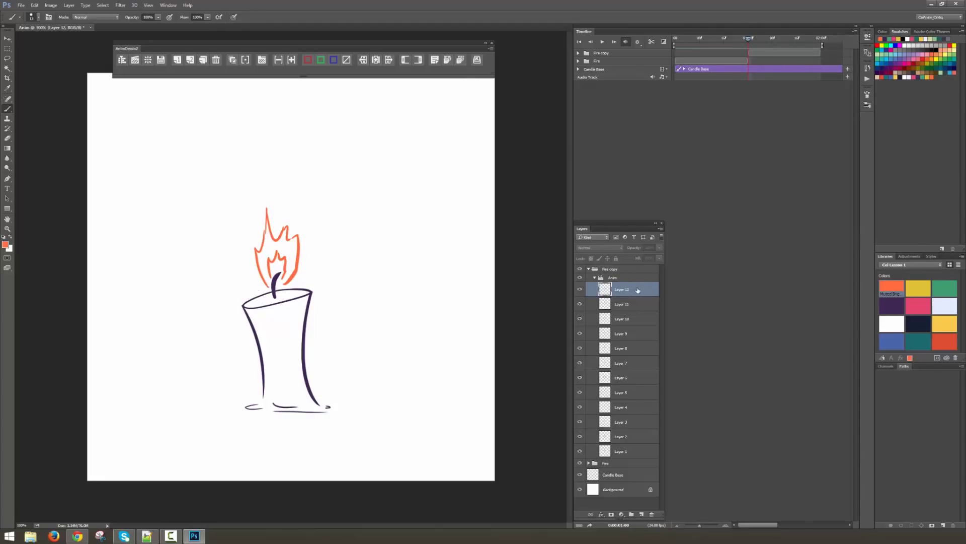
{"action": "left_click", "coordinate": [638, 451]}
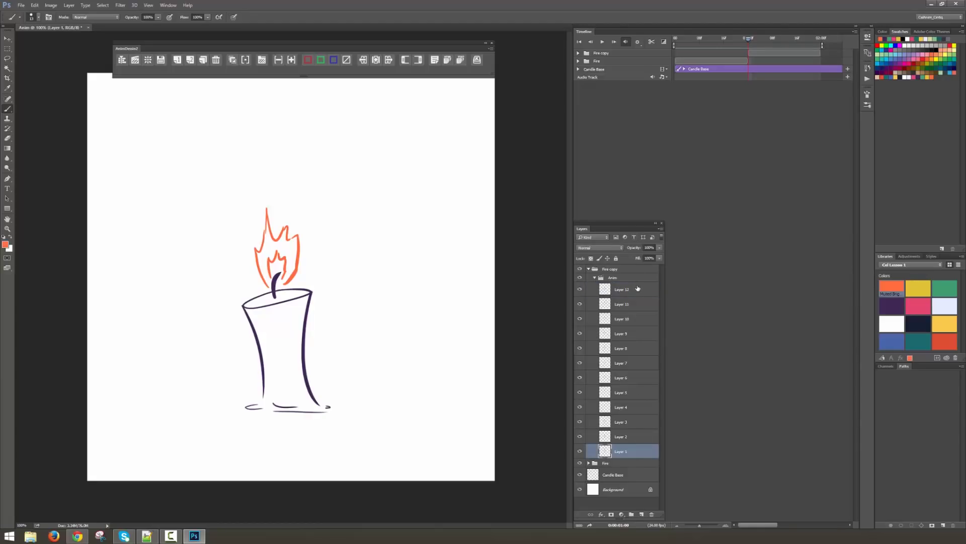
{"action": "left_click", "coordinate": [638, 288]}
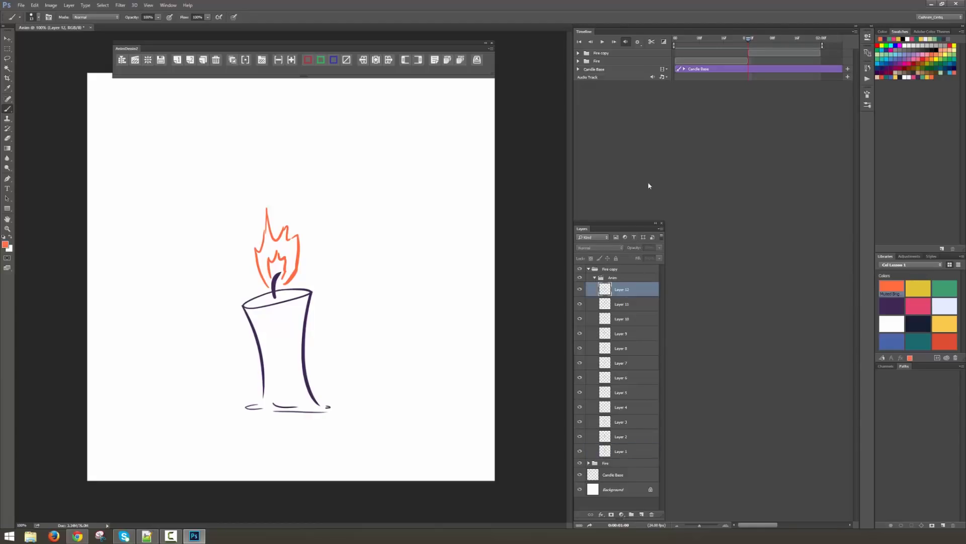
{"action": "left_click", "coordinate": [579, 53]}
{"action": "left_click", "coordinate": [586, 70]}
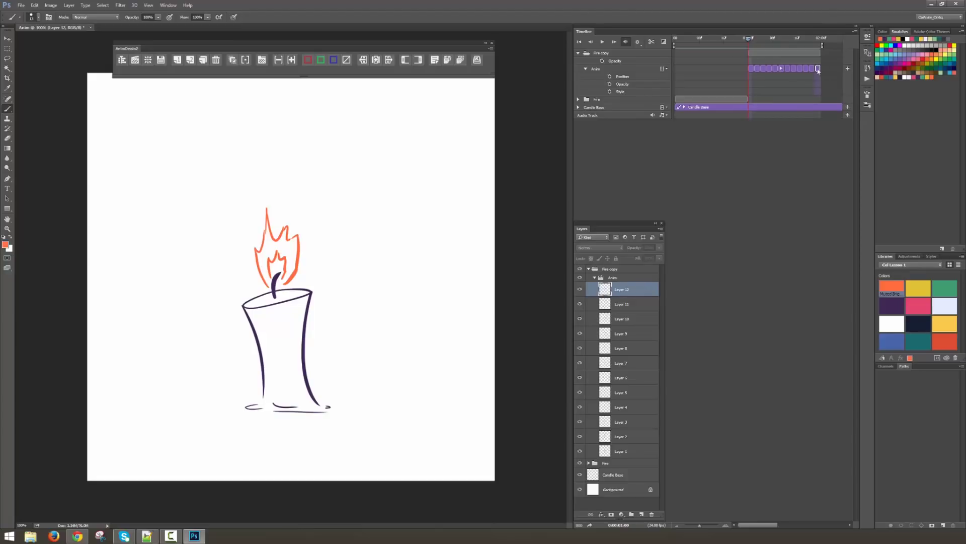
{"action": "left_click", "coordinate": [638, 453]}
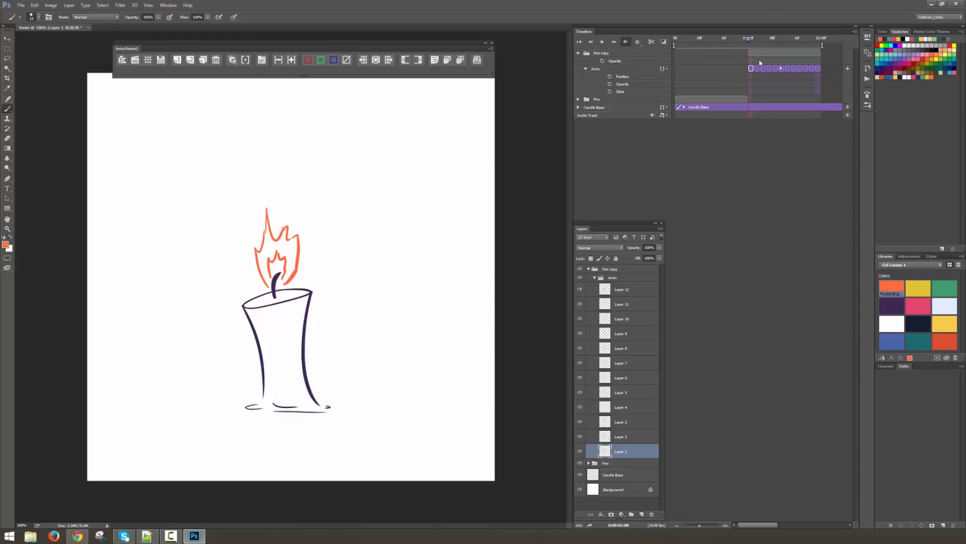
{"action": "left_click", "coordinate": [645, 288]}
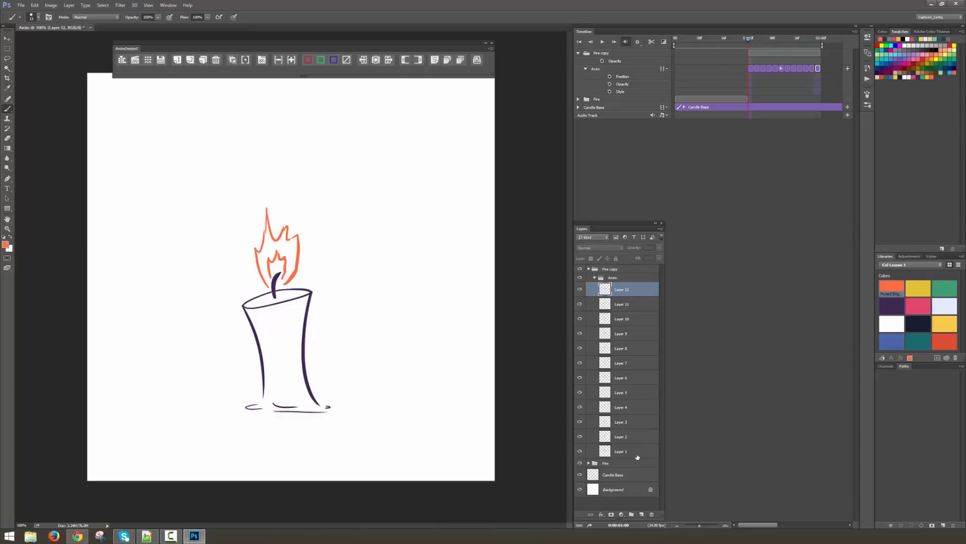
- Reverse the layer order in the Fire copy's Anim group, from Layer 1 uppermost down to Layer 12 at the base
{"action": "left_click_drag", "start_coordinate": [636, 451], "coordinate": [641, 325]}
{"action": "left_click_drag", "start_coordinate": [636, 452], "coordinate": [641, 340]}
{"action": "left_click_drag", "start_coordinate": [635, 451], "coordinate": [642, 384]}
{"action": "left_click_drag", "start_coordinate": [635, 451], "coordinate": [643, 414]}
{"action": "left_click_drag", "start_coordinate": [635, 451], "coordinate": [649, 428]}
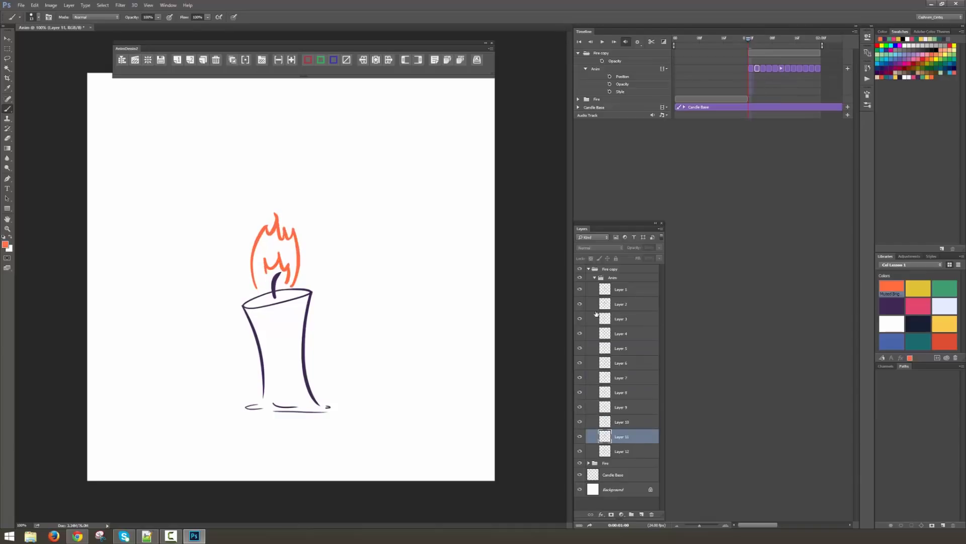
- Scrub through the reversed Fire copy frames and play the combined two-second flame animation
{"action": "left_click_drag", "start_coordinate": [747, 40], "coordinate": [815, 85]}
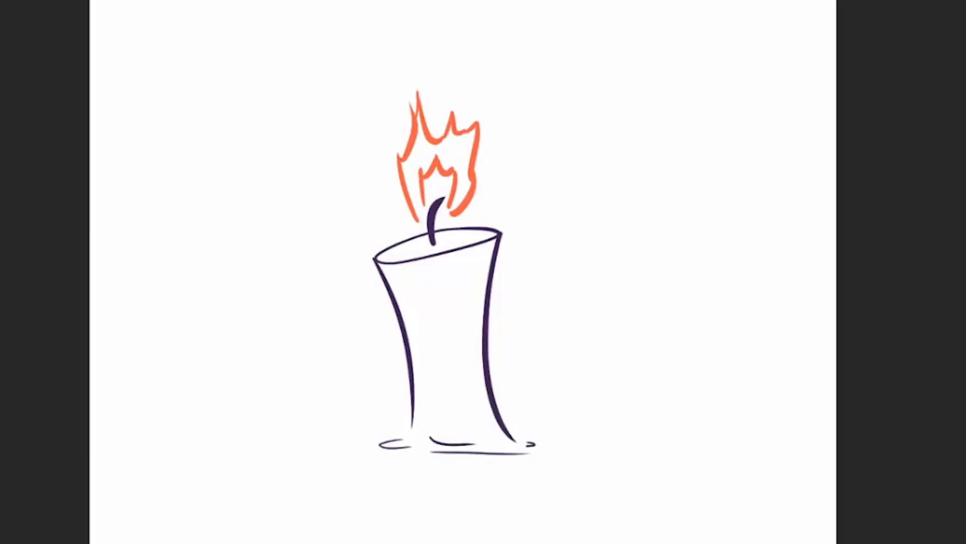
{"action": "key", "text": "space"}
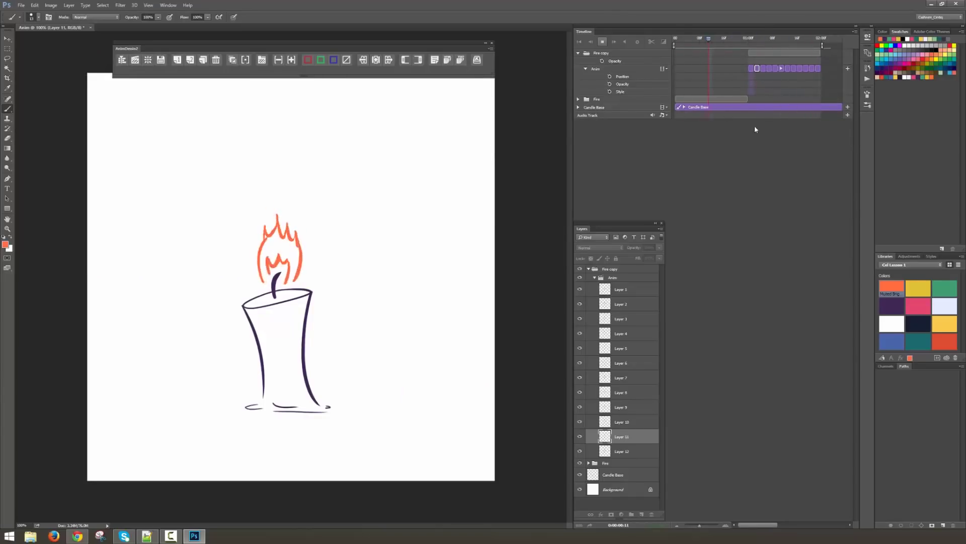
{"action": "key", "text": "space"}
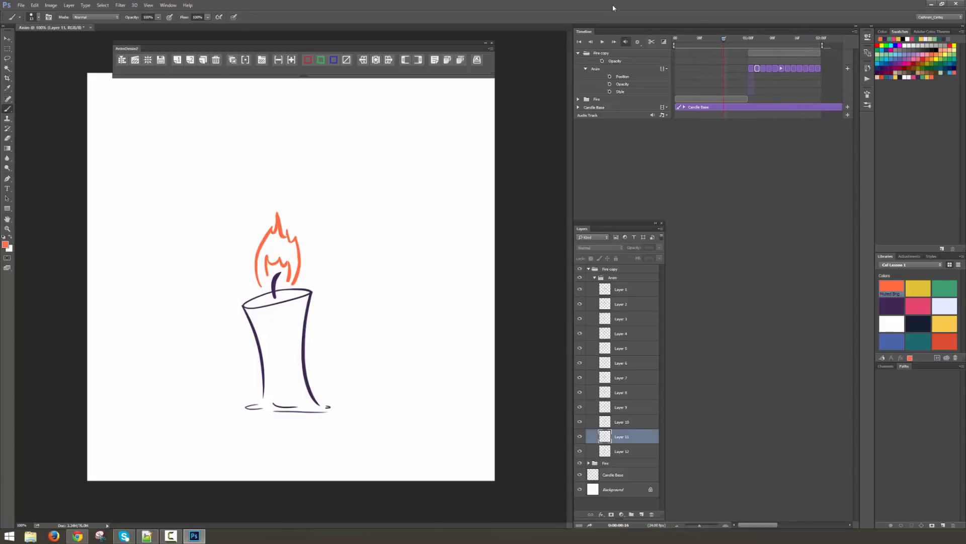
- Check the timeline positions of Layer 1 and Layer 12 in the Fire copy, and expand the original Fire group's frames for comparison
{"action": "left_click", "coordinate": [635, 291]}
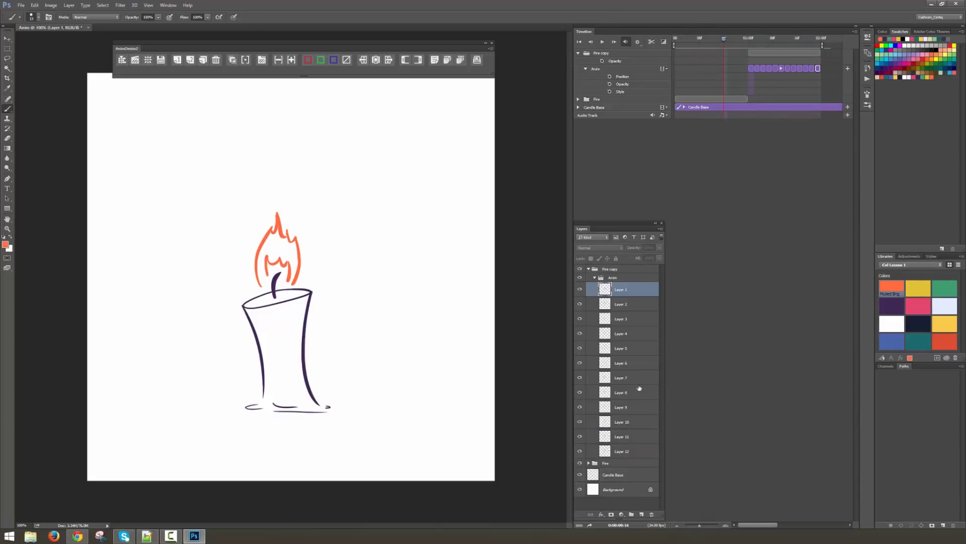
{"action": "left_click", "coordinate": [634, 450]}
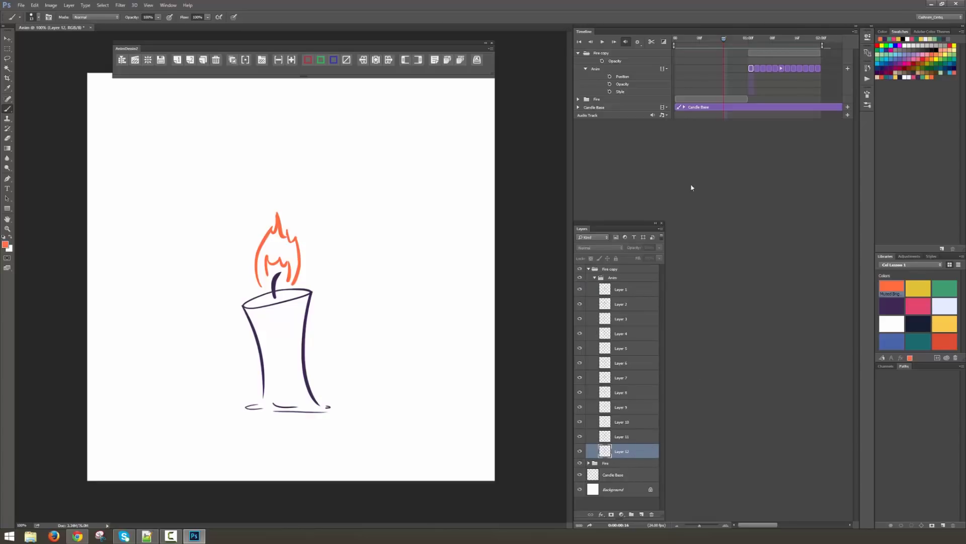
{"action": "left_click", "coordinate": [579, 100]}
{"action": "left_click", "coordinate": [586, 115]}
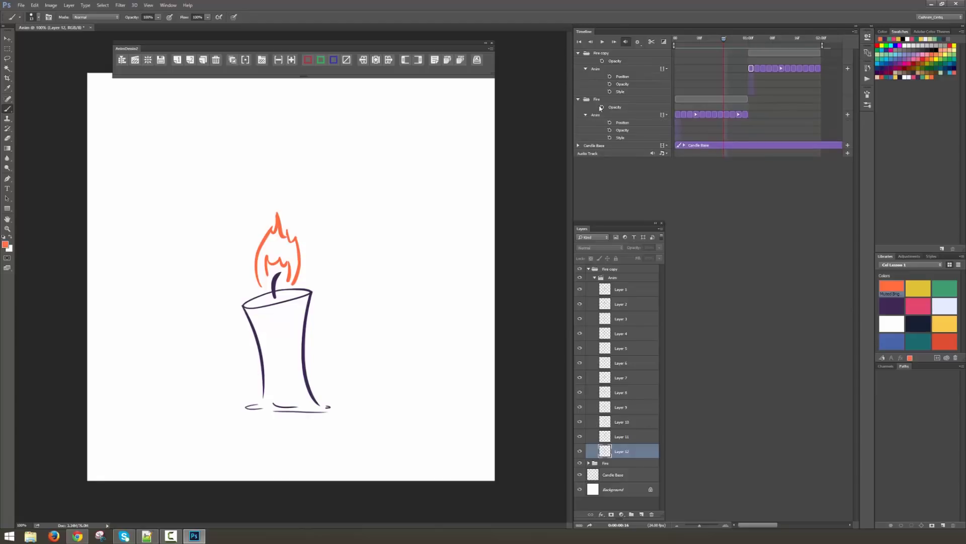
- Delete Layer 12 and Layer 1 from the Fire copy's Anim group so the loop's end frames are not repeated
{"action": "left_click", "coordinate": [745, 114]}
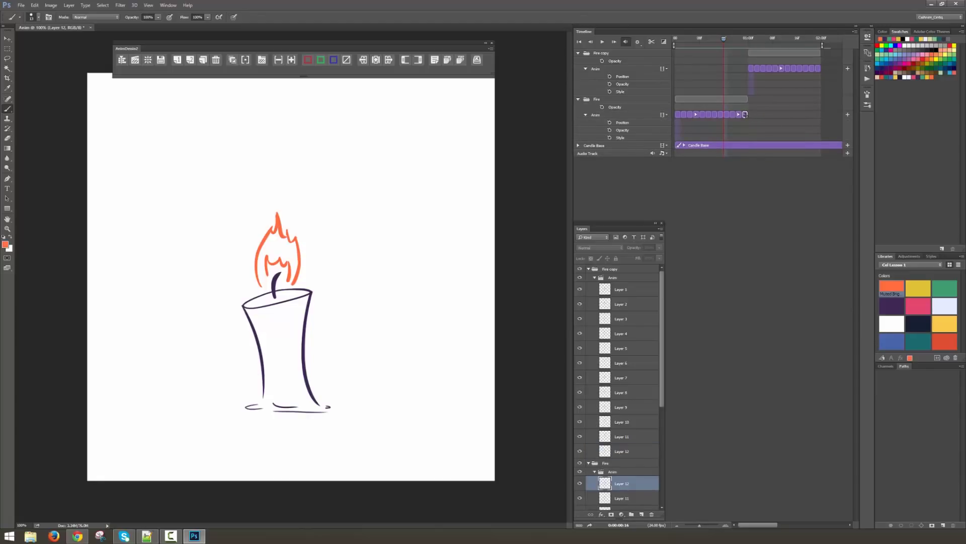
{"action": "left_click", "coordinate": [752, 70]}
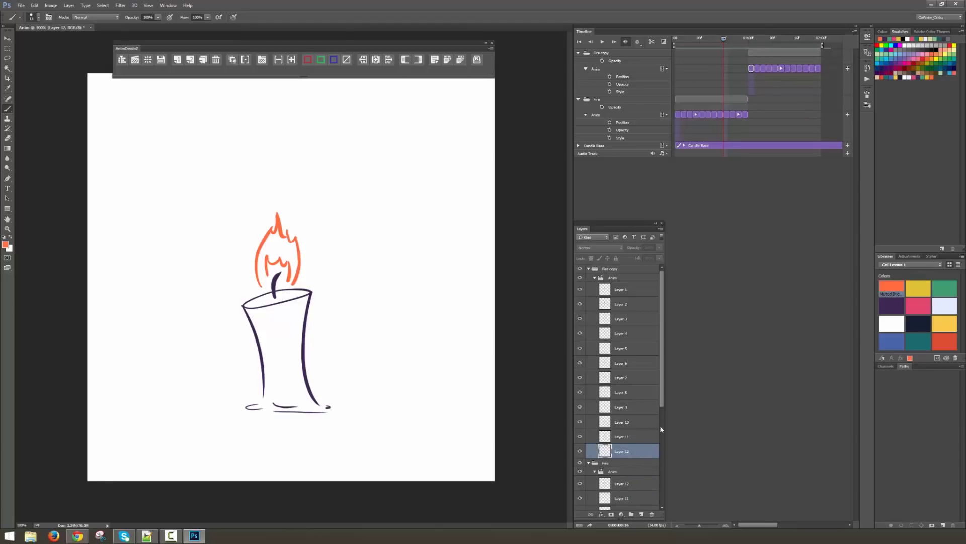
{"action": "left_click_drag", "start_coordinate": [644, 451], "coordinate": [652, 514]}
{"action": "left_click_drag", "start_coordinate": [663, 459], "coordinate": [664, 350]}
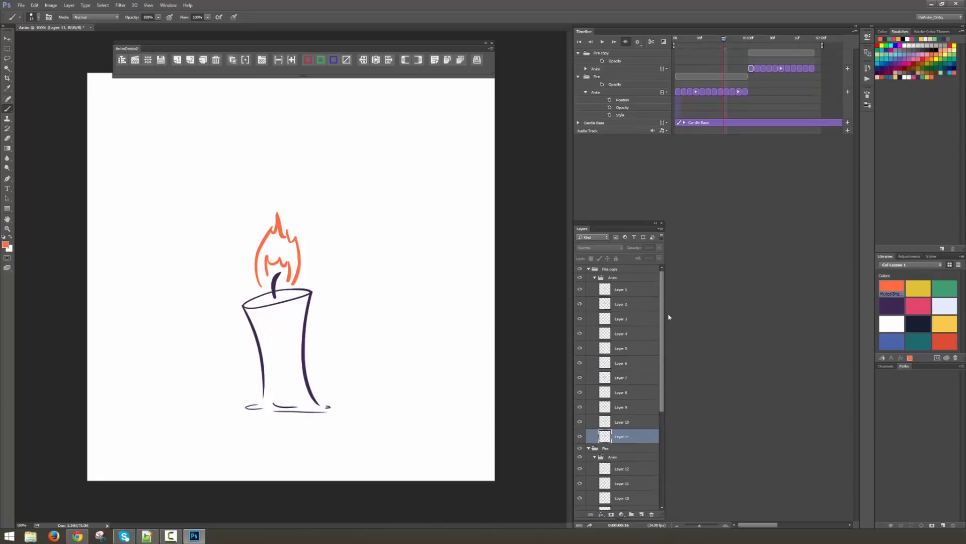
{"action": "left_click", "coordinate": [633, 291]}
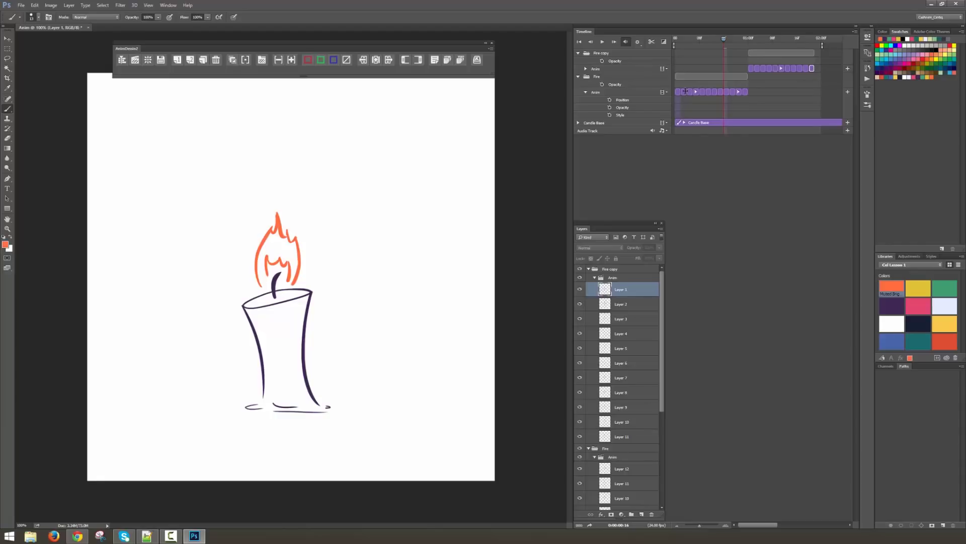
{"action": "left_click_drag", "start_coordinate": [639, 290], "coordinate": [652, 514]}
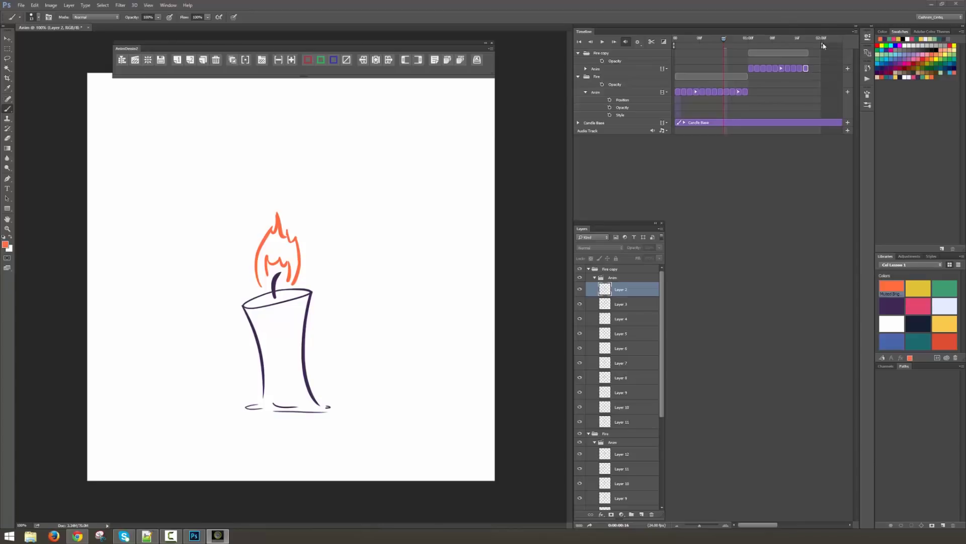
- Shorten the timeline's work area to end at the last Fire copy frame and play the flame loop
{"action": "left_click_drag", "start_coordinate": [823, 45], "coordinate": [810, 44]}
{"action": "left_click", "coordinate": [601, 41]}
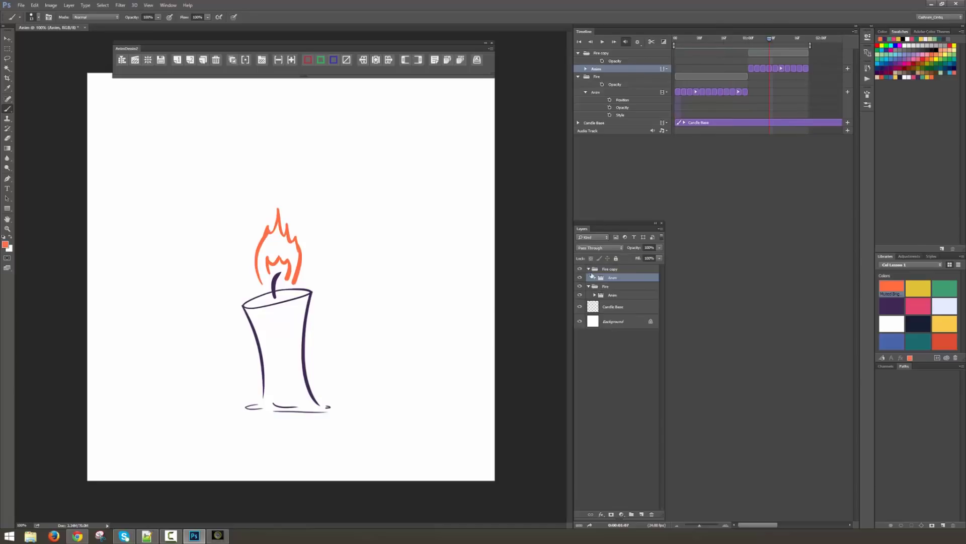
- Collapse the Fire copy and Fire groups in the layers and open the Save for Web (Legacy) export
{"action": "left_click", "coordinate": [588, 270]}
{"action": "left_click", "coordinate": [589, 278]}
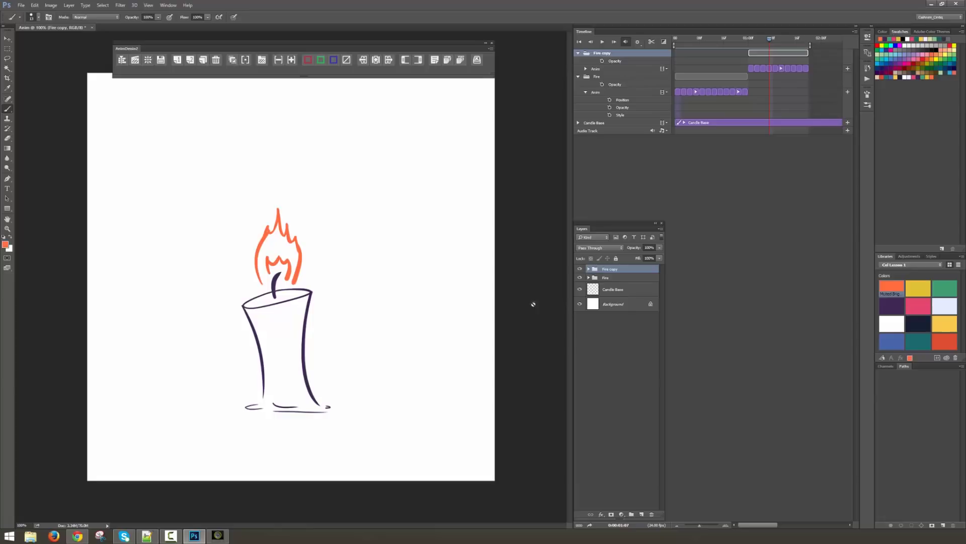
{"action": "left_click", "coordinate": [22, 5]}
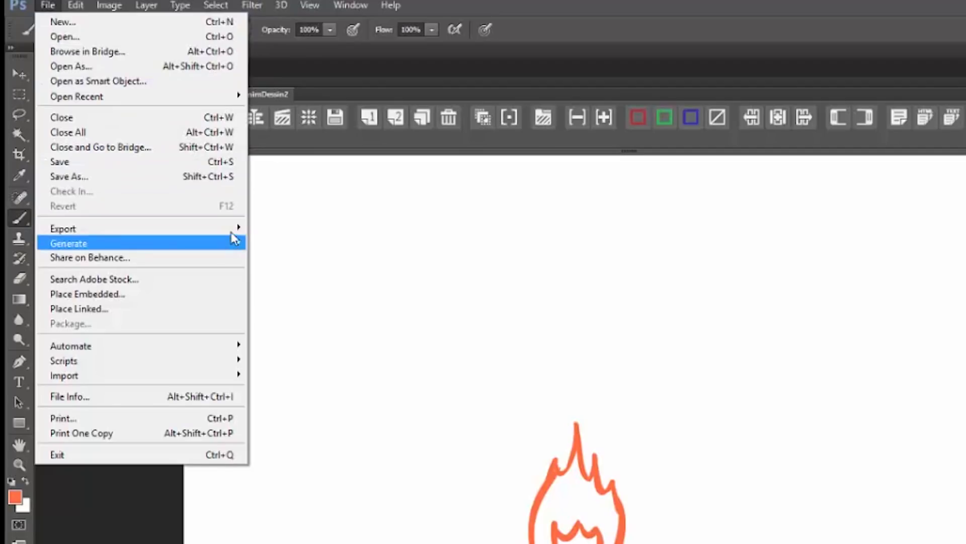
{"action": "mouse_move", "coordinate": [235, 229]}
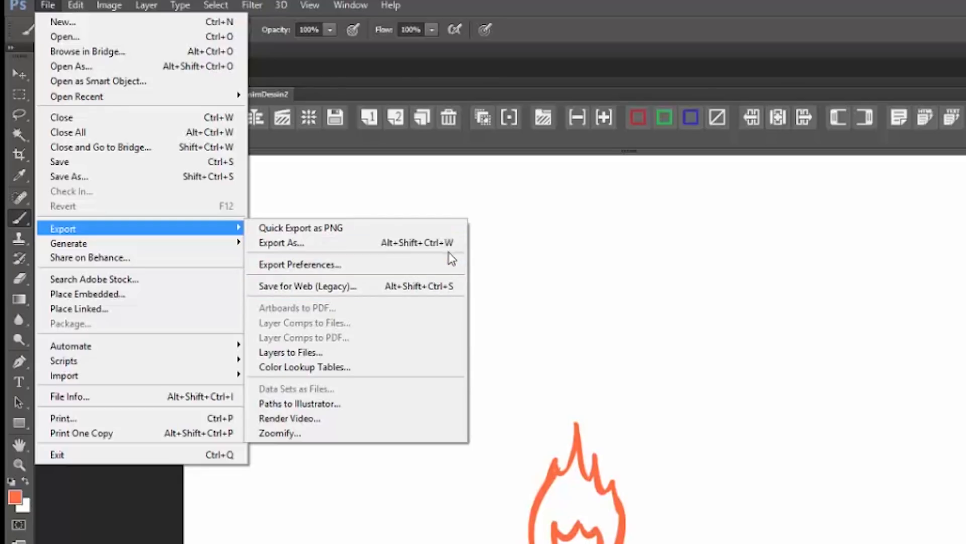
{"action": "left_click", "coordinate": [453, 287]}
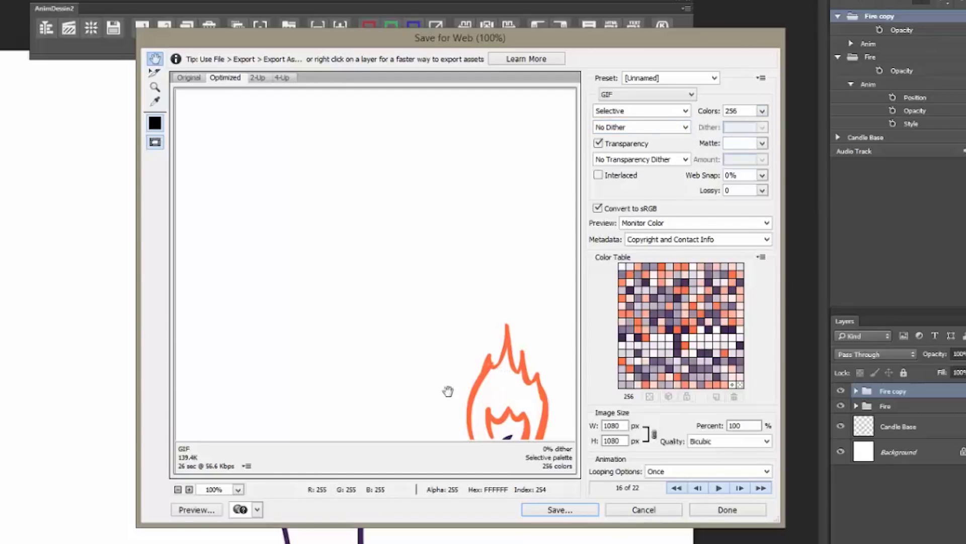
- Zoom the GIF export preview to 50% and set the animation's looping option to Forever
{"action": "left_click", "coordinate": [178, 489]}
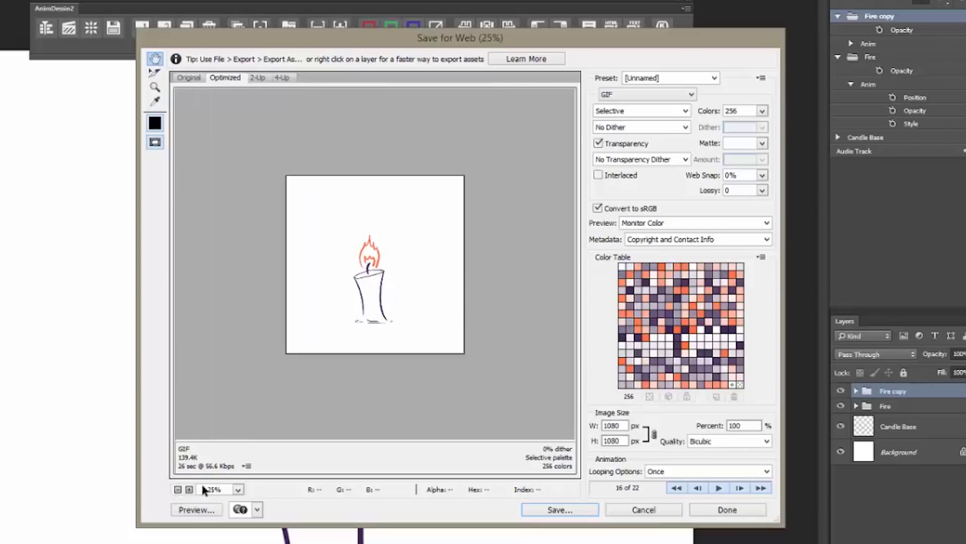
{"action": "left_click", "coordinate": [190, 489]}
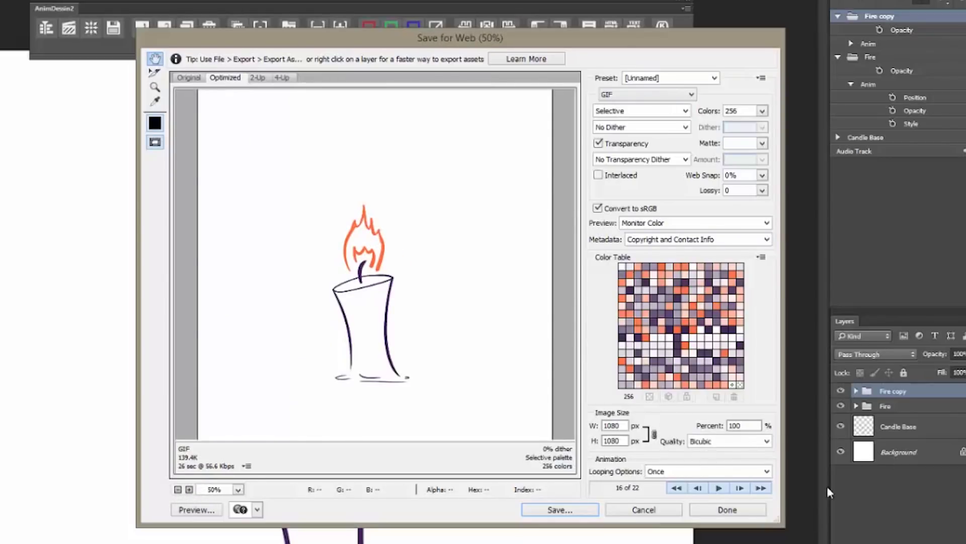
{"action": "left_click", "coordinate": [768, 471]}
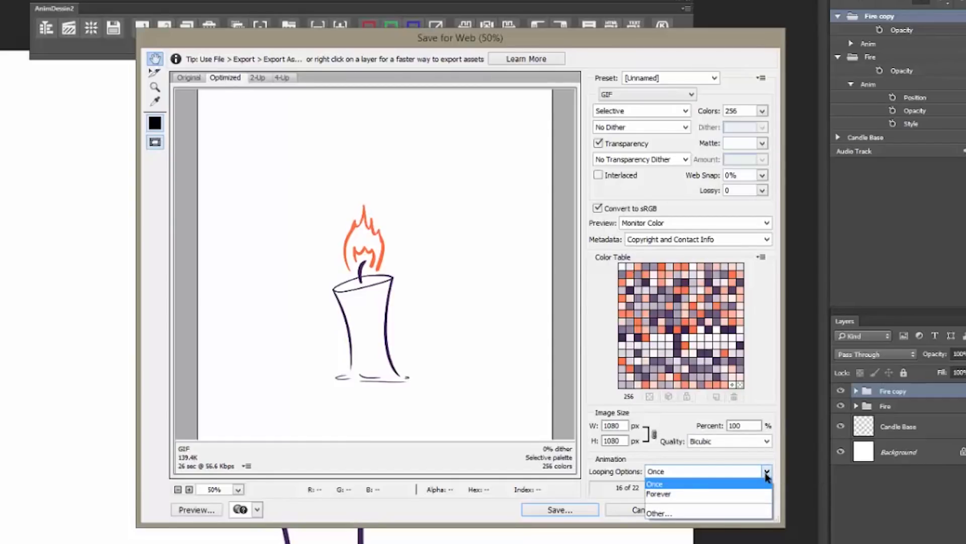
{"action": "left_click", "coordinate": [687, 494]}
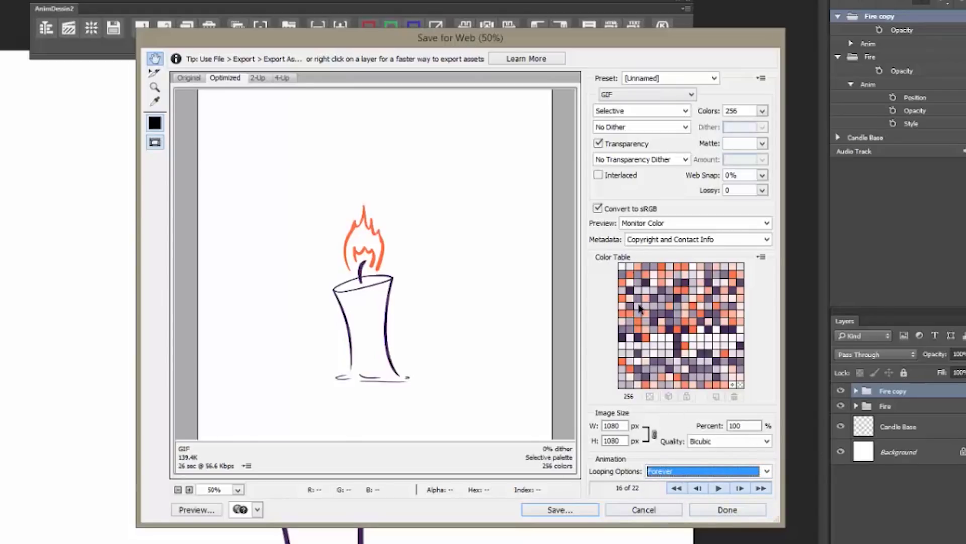
- Save the optimized GIF to the Desktop, entering a file name that begins with "Candl"
{"action": "left_click", "coordinate": [578, 516]}
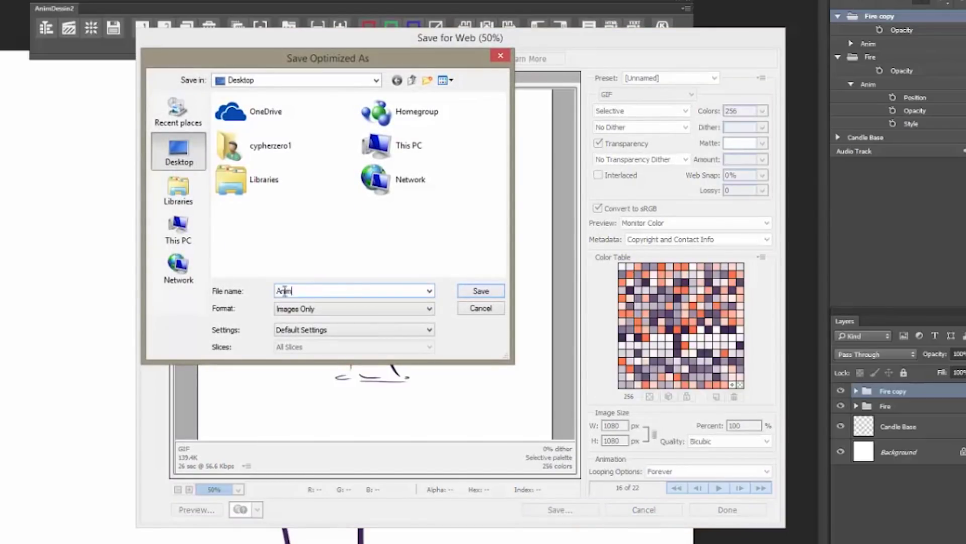
{"action": "type", "text": "Candl"}
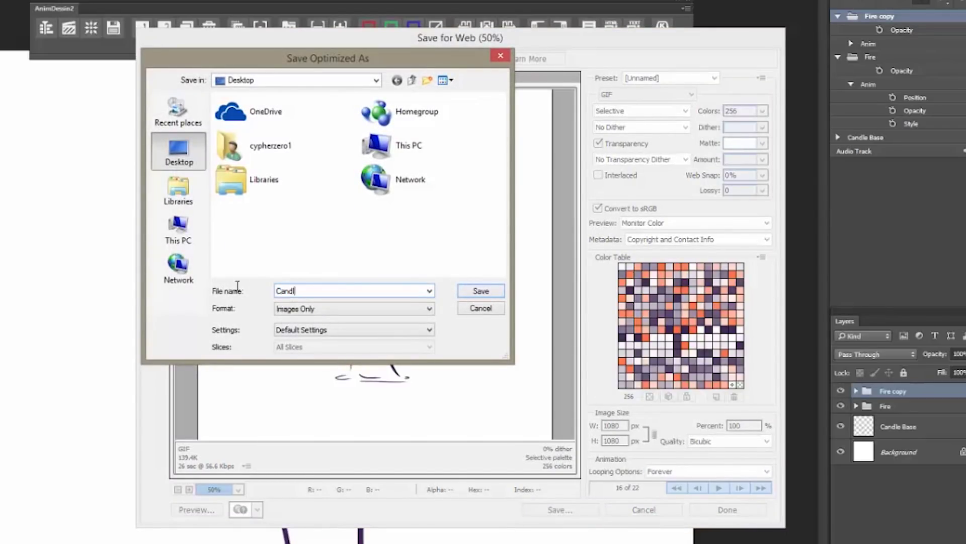